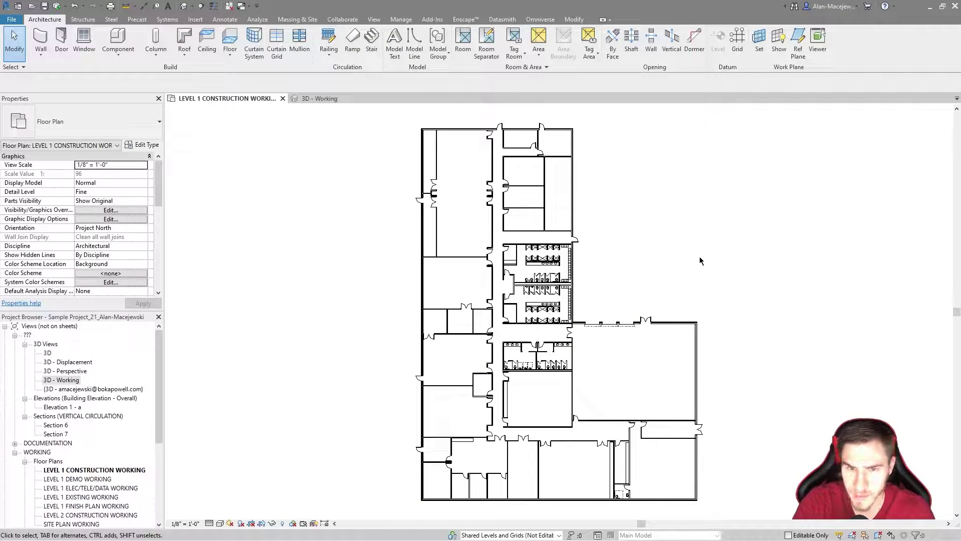
Inspect the temporary dimensions of the partition between the first and middle rooms and of the short wall at the corridor door.
{"action": "left_click", "coordinate": [224, 20]}
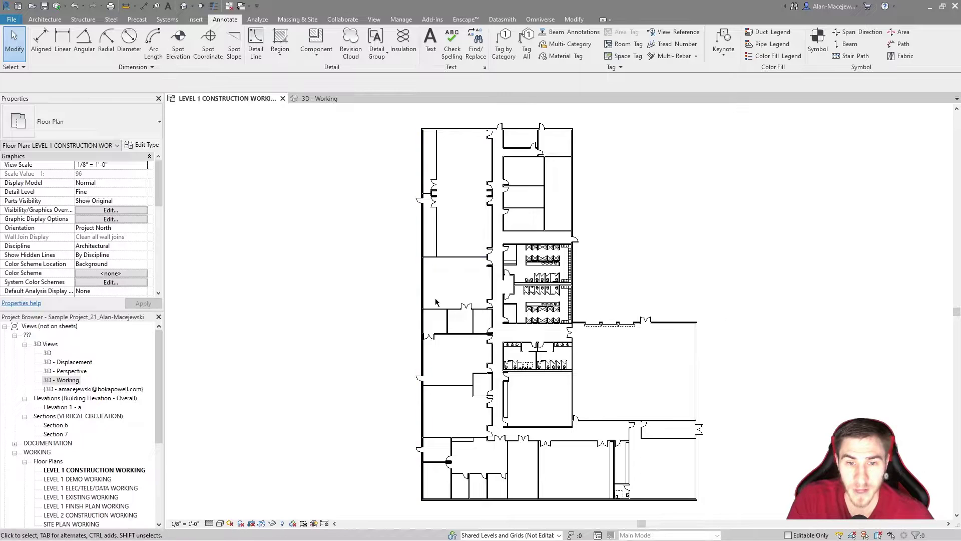
{"action": "scroll", "coordinate": [420, 295], "scroll_direction": "up", "scroll_amount": 5}
{"action": "scroll", "coordinate": [420, 309], "scroll_direction": "up", "scroll_amount": 3}
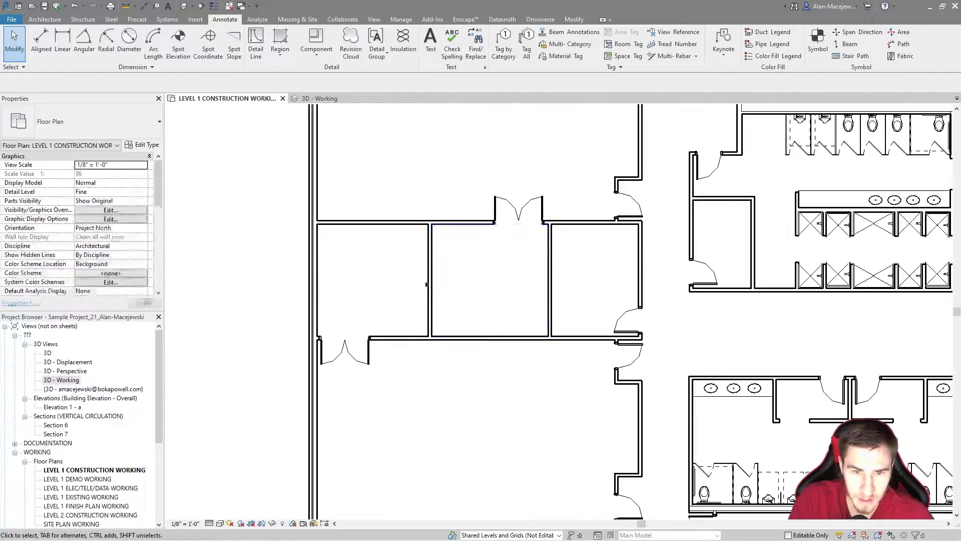
{"action": "left_click", "coordinate": [429, 285]}
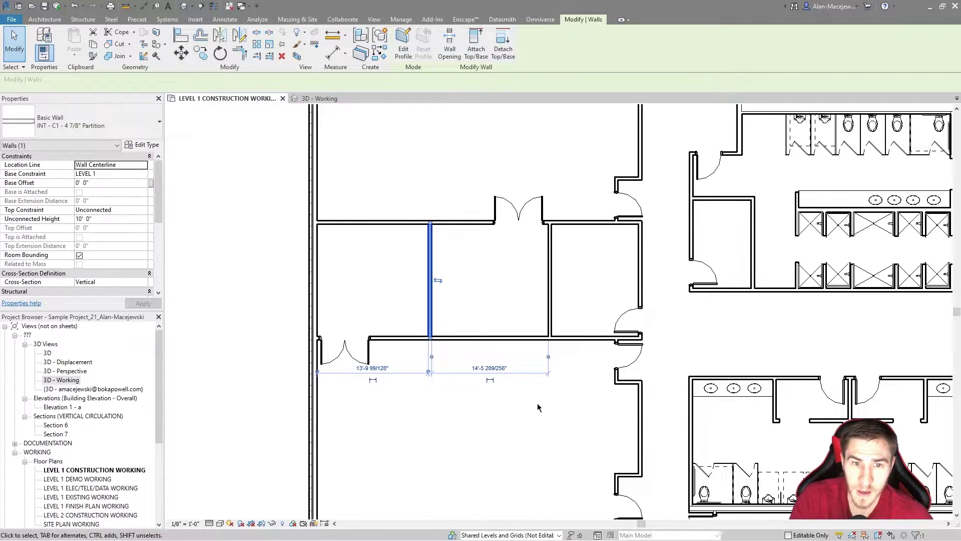
{"action": "left_click", "coordinate": [619, 377]}
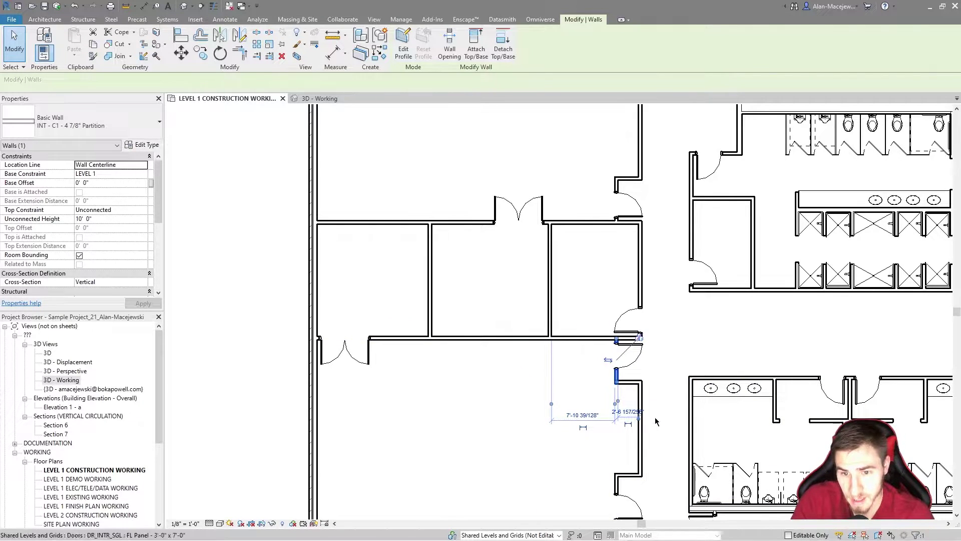
{"action": "scroll", "coordinate": [591, 408], "scroll_direction": "up", "scroll_amount": 1}
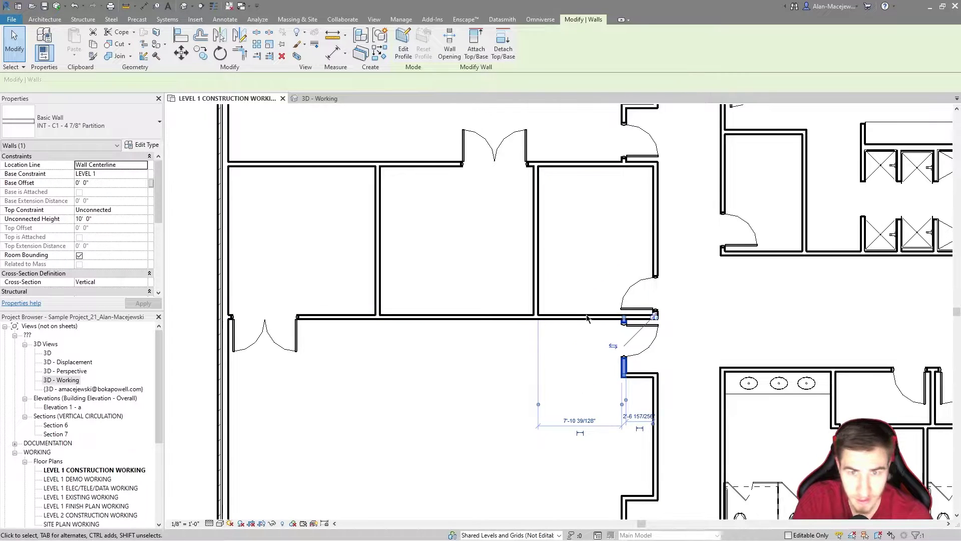
{"action": "scroll", "coordinate": [583, 321], "scroll_direction": "down", "scroll_amount": 2}
{"action": "middle_click_drag", "start_coordinate": [525, 303], "coordinate": [521, 343]}
{"action": "left_click", "coordinate": [521, 343]}
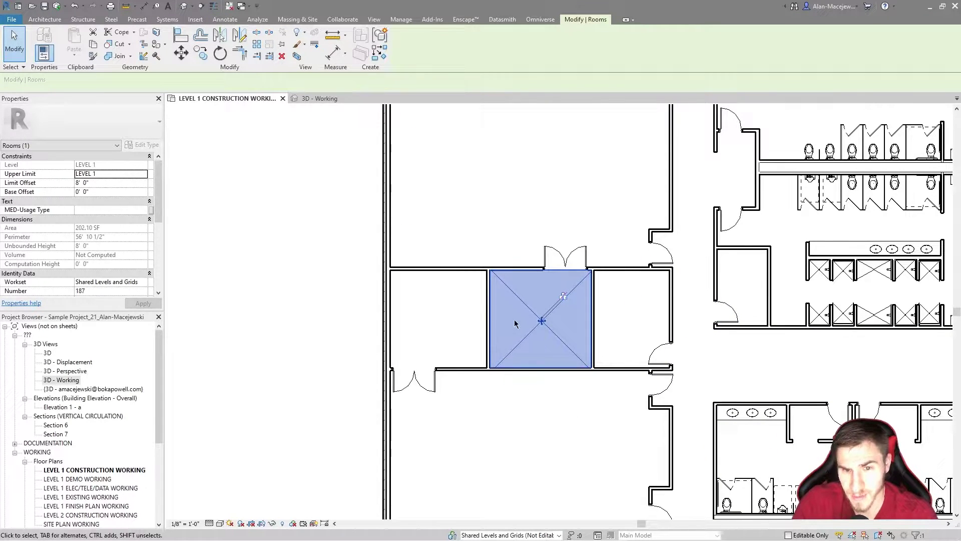
{"action": "key", "text": "Escape"}
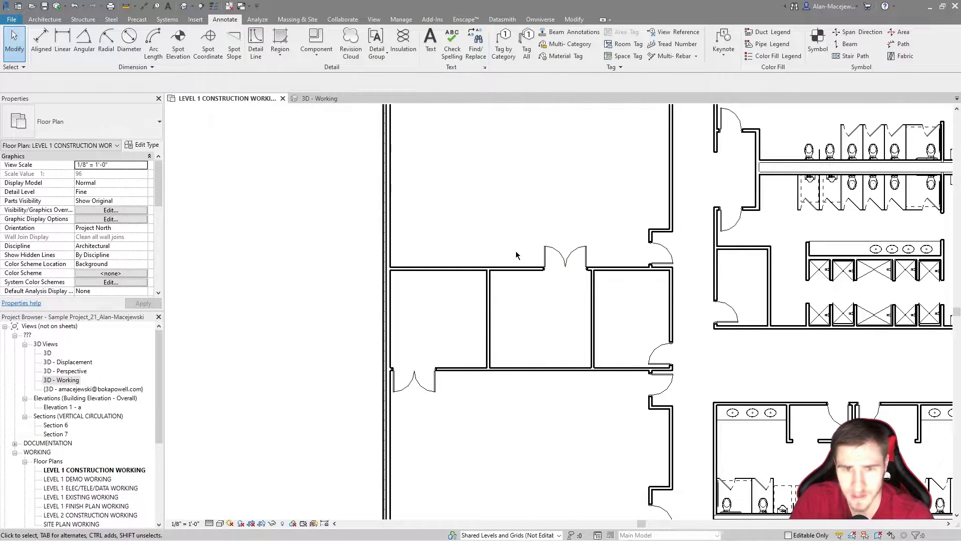
Check dimension display with the middle room's two partitions and its upper and lower walls selected together, and clear the selection.
{"action": "left_click", "coordinate": [488, 302]}
{"action": "scroll", "coordinate": [519, 380], "scroll_direction": "up", "scroll_amount": 2}
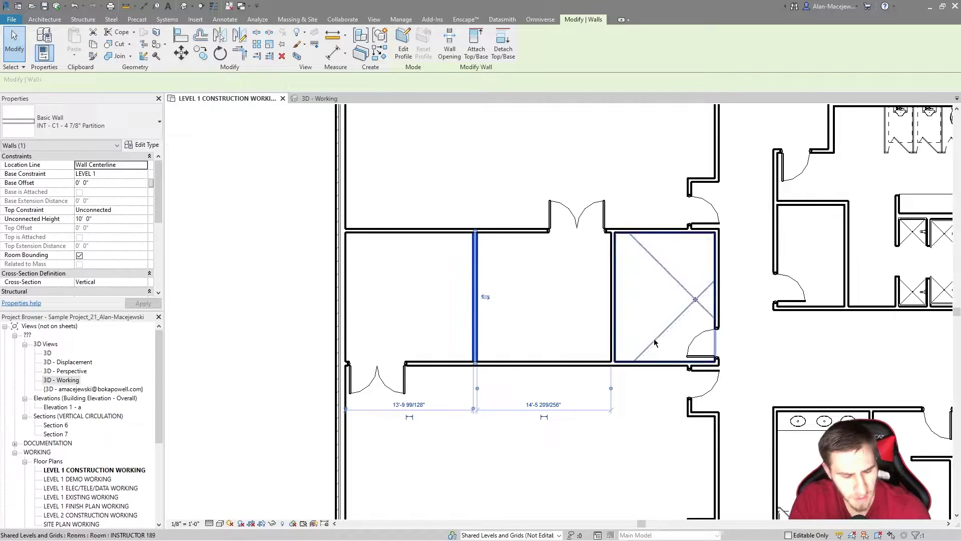
{"action": "left_click", "coordinate": [726, 225], "text": "ctrl"}
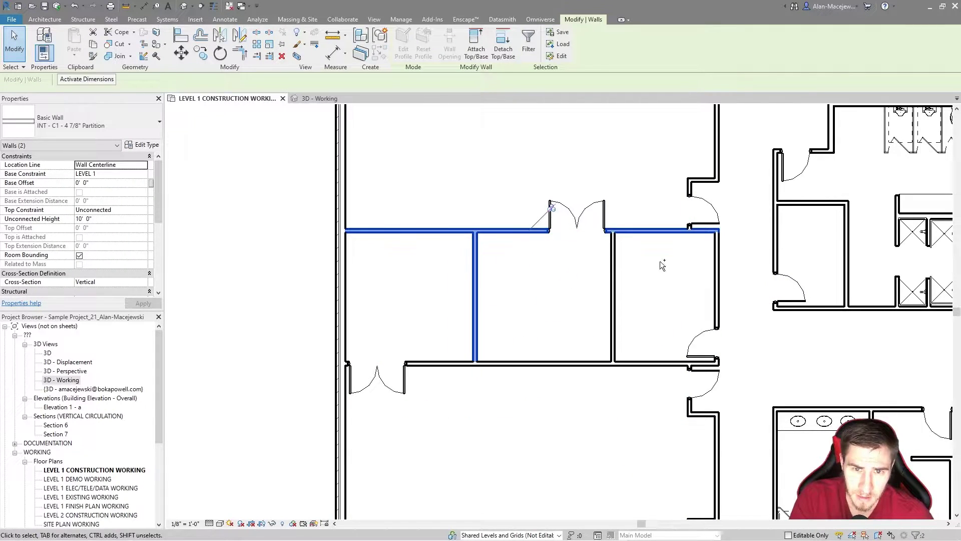
{"action": "left_click", "coordinate": [614, 316], "text": "ctrl"}
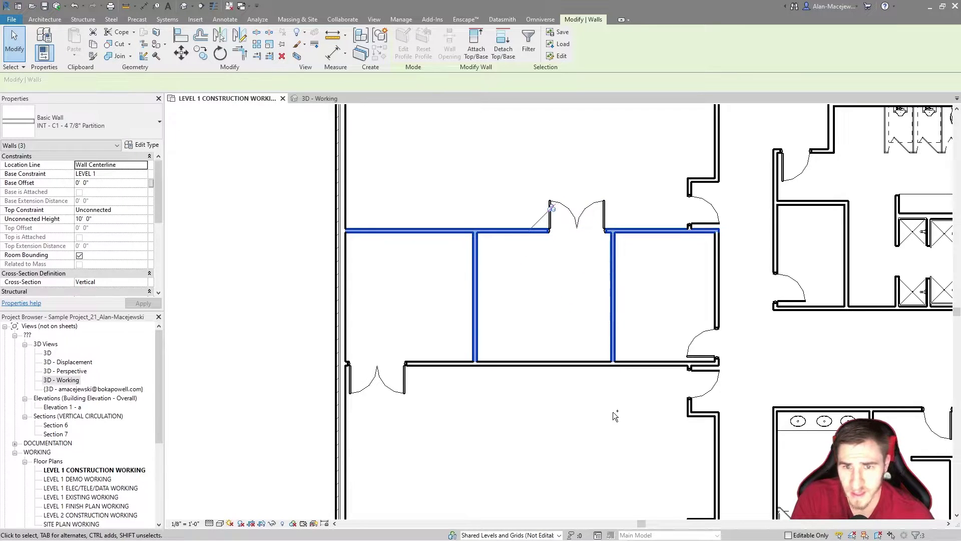
{"action": "left_click", "coordinate": [548, 363], "text": "ctrl"}
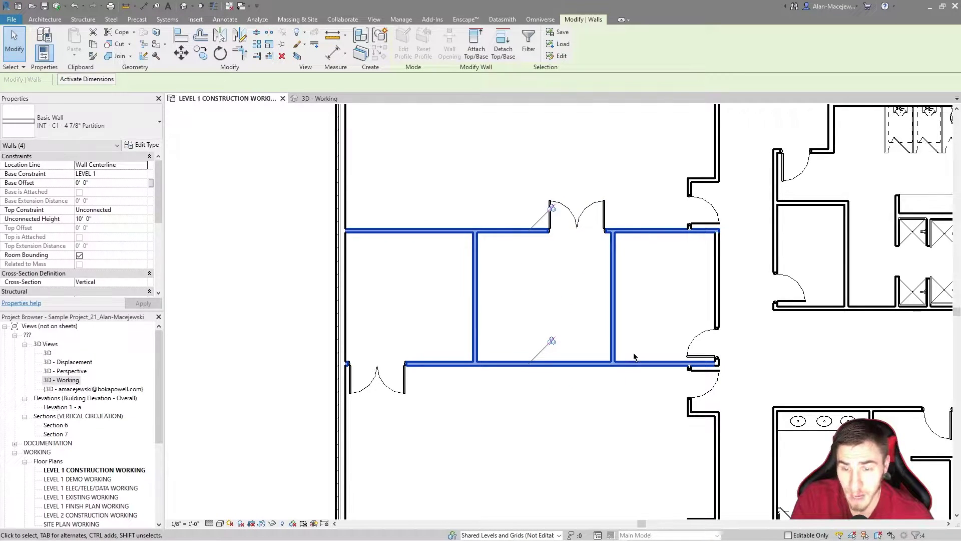
{"action": "key", "text": "Escape"}
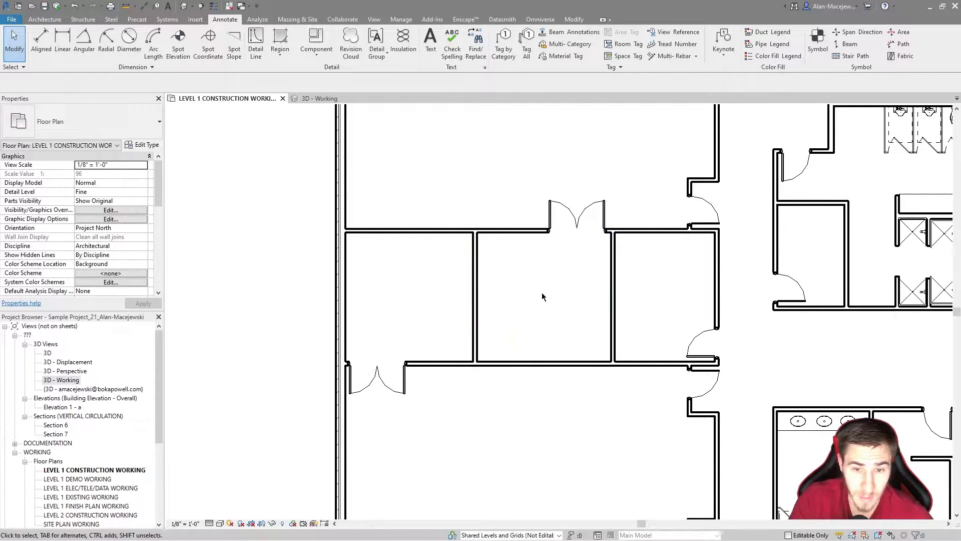
Open the middle room's temporary width dimension for editing from its left partition wall.
{"action": "left_click", "coordinate": [475, 318]}
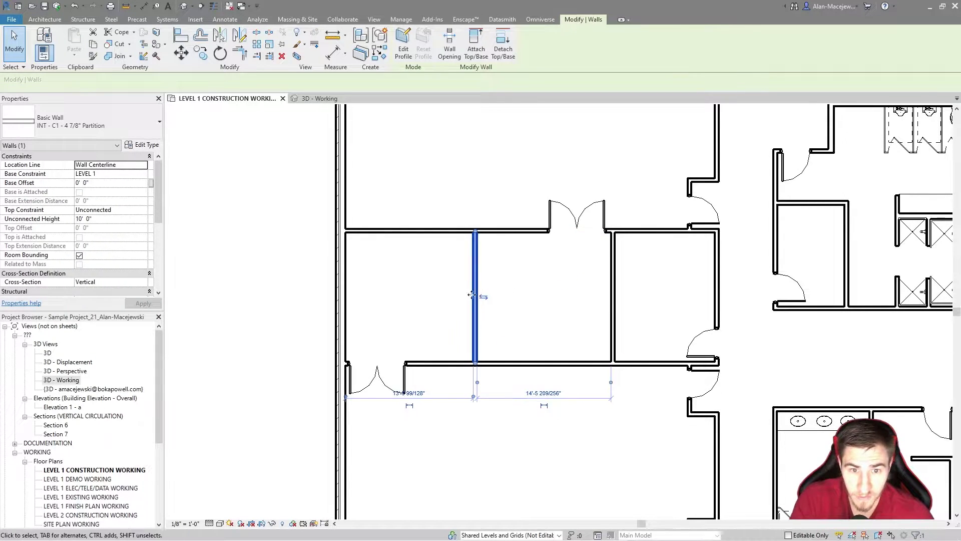
{"action": "left_click", "coordinate": [556, 390]}
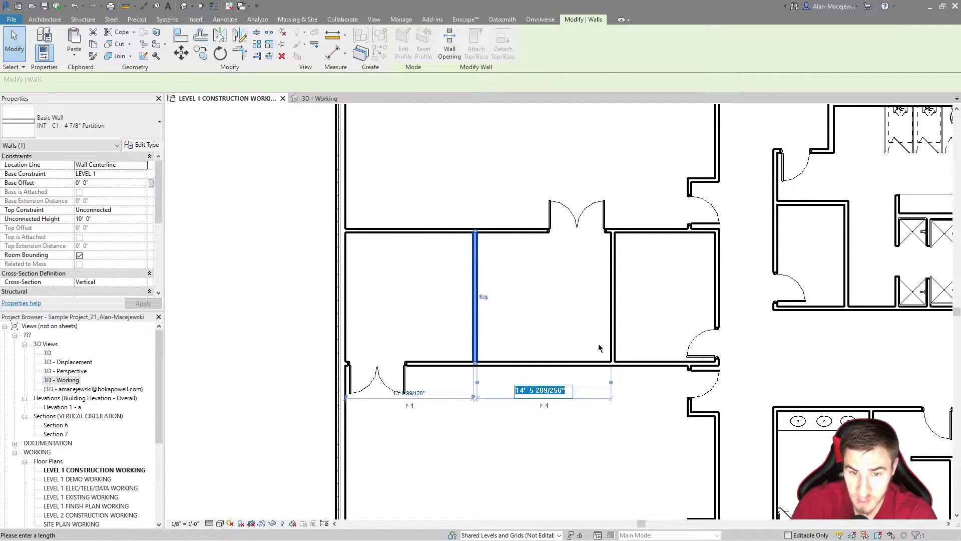
{"action": "key", "text": "Escape"}
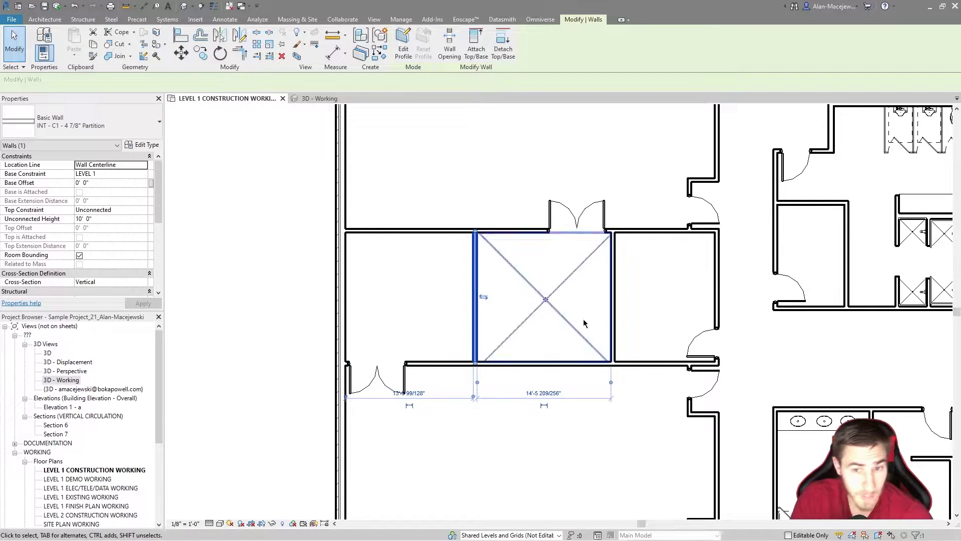
{"action": "key", "text": "Escape"}
Make the temporary dimension between the middle room's two partition walls permanent.
{"action": "left_click", "coordinate": [475, 326]}
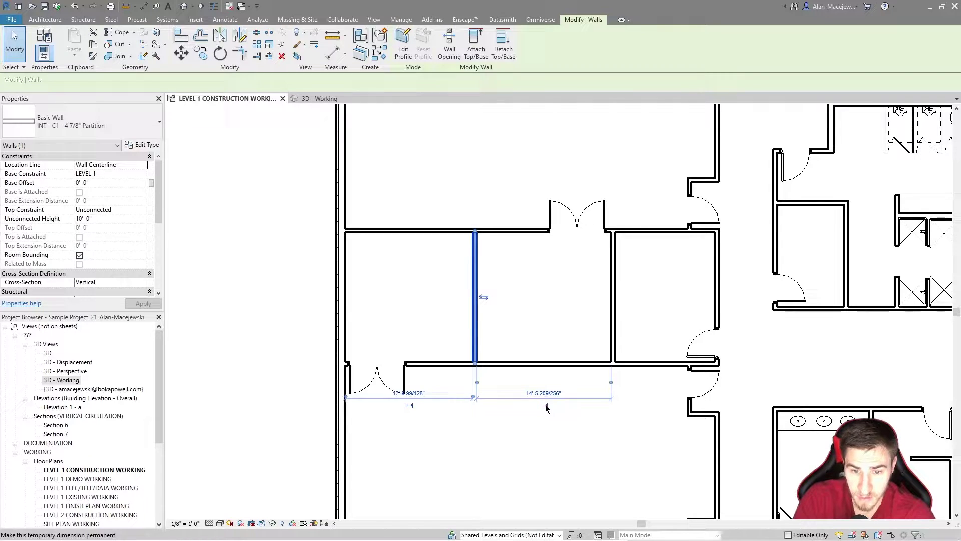
{"action": "left_click", "coordinate": [545, 406]}
{"action": "key", "text": "Escape"}
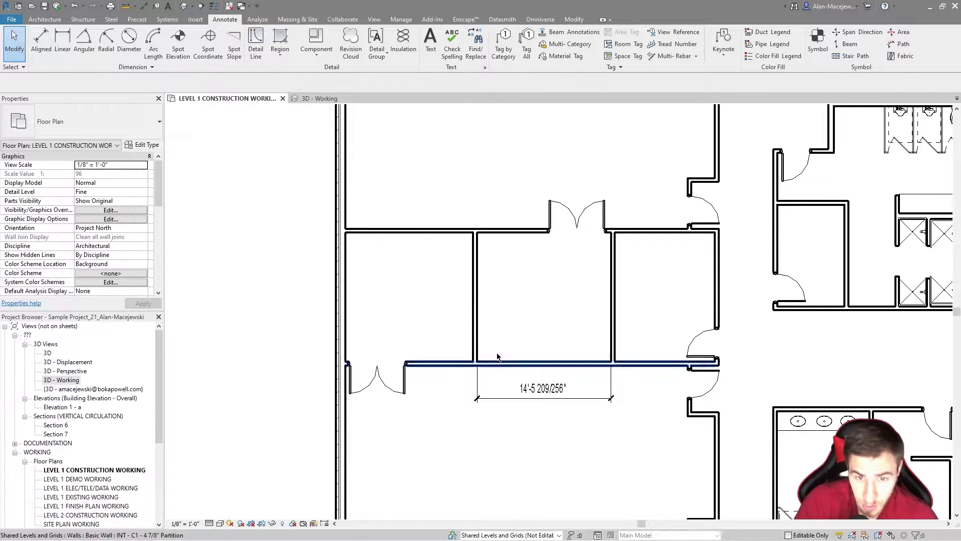
Check the permanent dimension with the left partition selected, and remove it from below the middle room.
{"action": "left_click", "coordinate": [474, 317]}
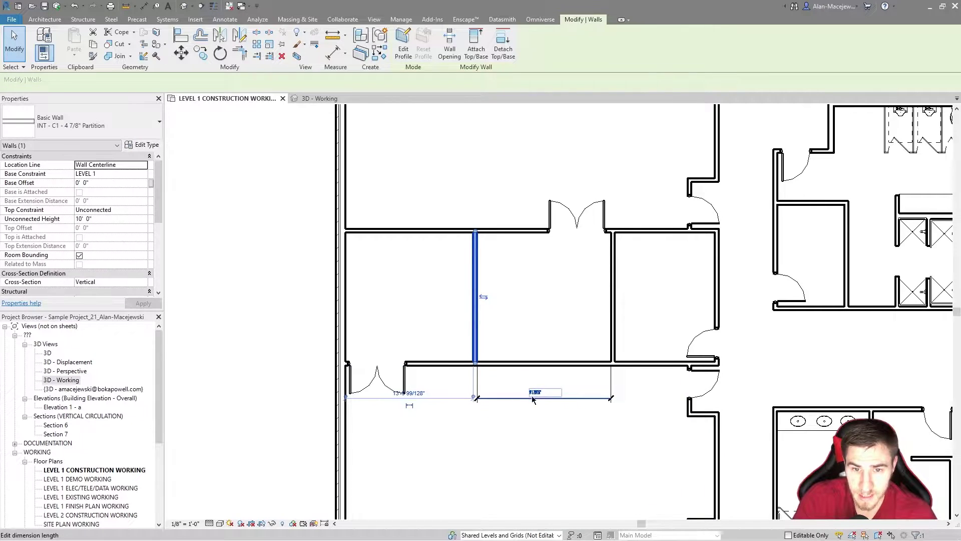
{"action": "left_click", "coordinate": [533, 392]}
{"action": "key", "text": "Escape"}
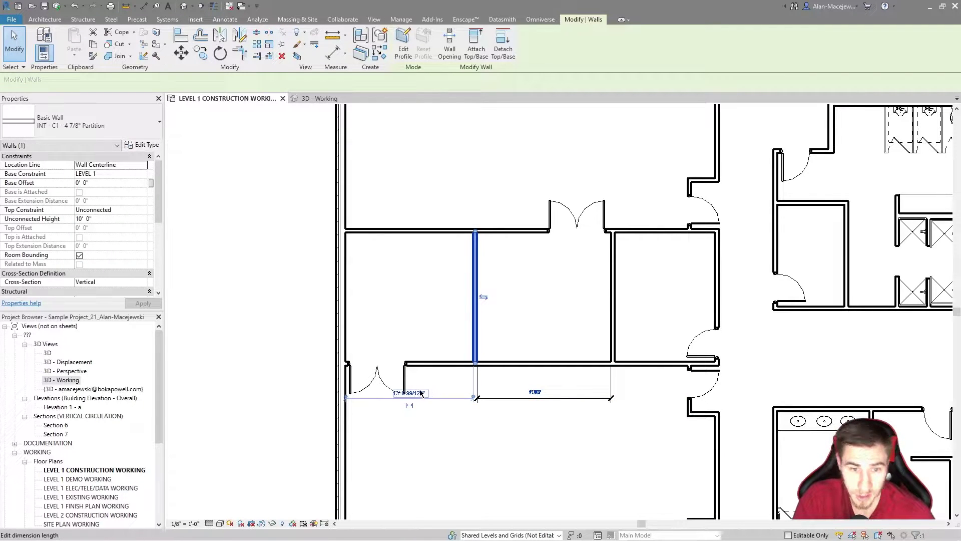
{"action": "left_click", "coordinate": [496, 399]}
{"action": "key", "text": "Escape"}
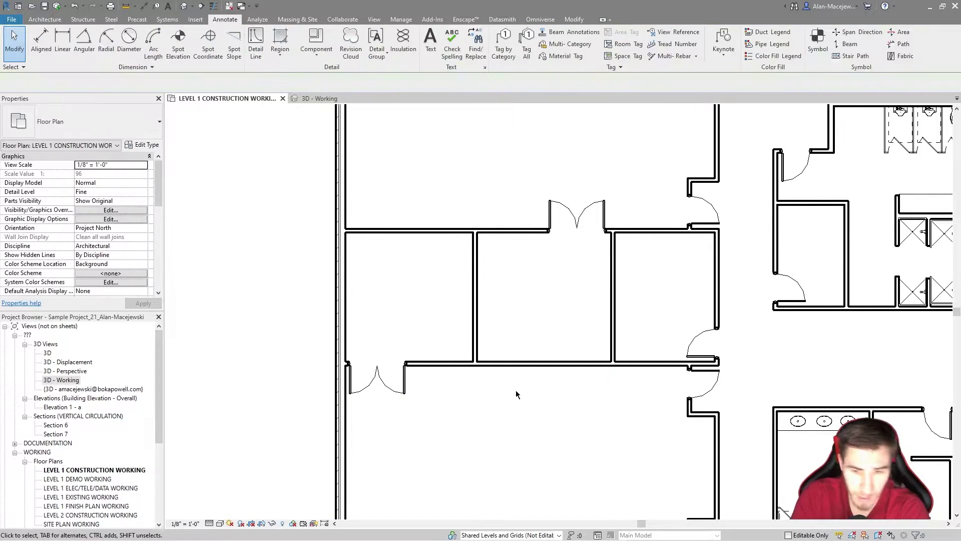
Move the middle room's left partition by setting its temporary dimension to the right partition to 14.5 feet.
{"action": "left_click", "coordinate": [475, 320]}
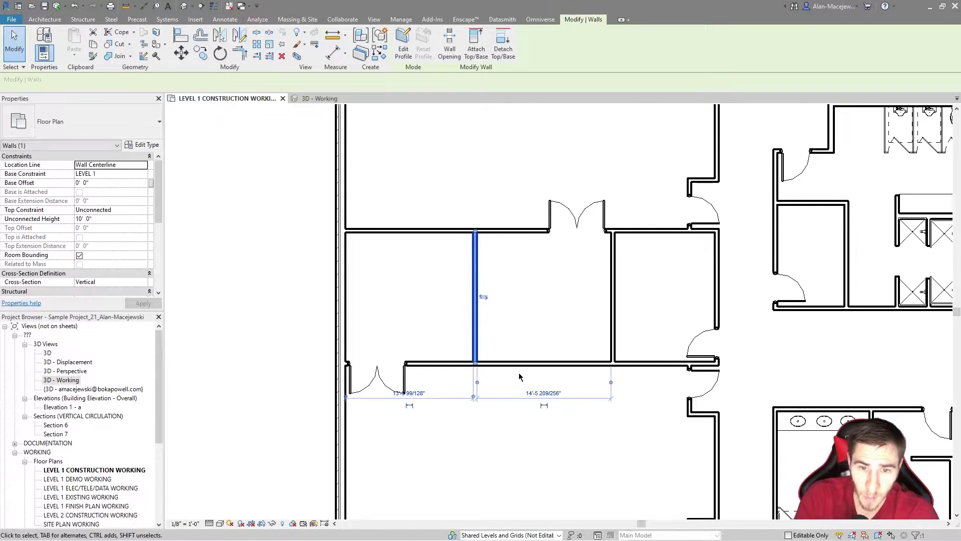
{"action": "left_click", "coordinate": [542, 390]}
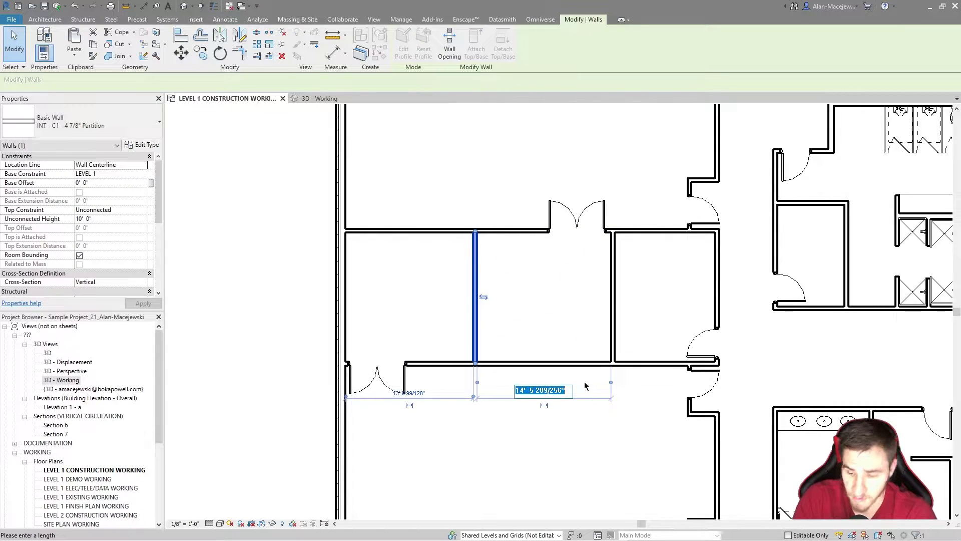
{"action": "type", "text": "14.5"}
{"action": "key", "text": "Return"}
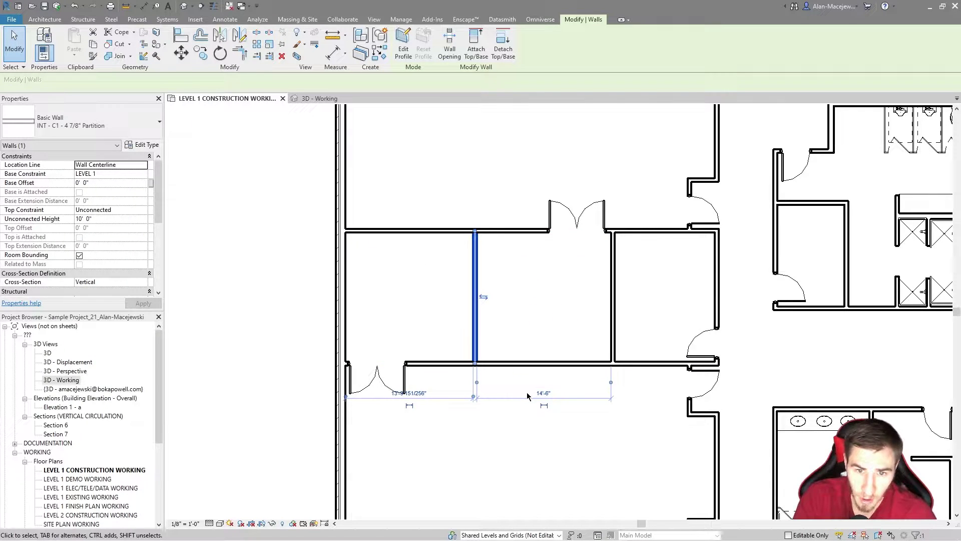
Set the temporary dimension between the middle room's partitions to 13 feet, moving the left one, and clear the selection.
{"action": "left_click", "coordinate": [540, 393]}
{"action": "type", "text": "1"}
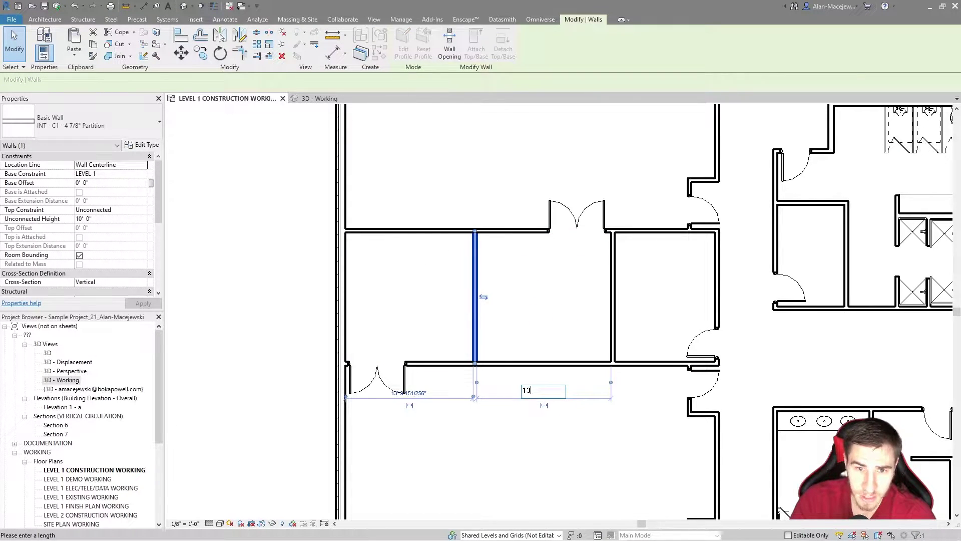
{"action": "type", "text": "3"}
{"action": "key", "text": "Return"}
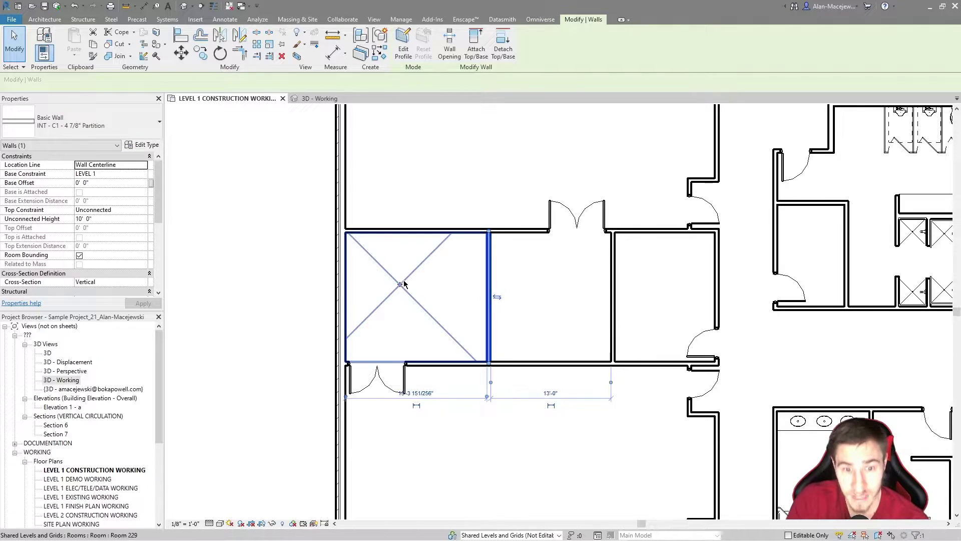
{"action": "scroll", "coordinate": [511, 400], "scroll_direction": "up", "scroll_amount": 1}
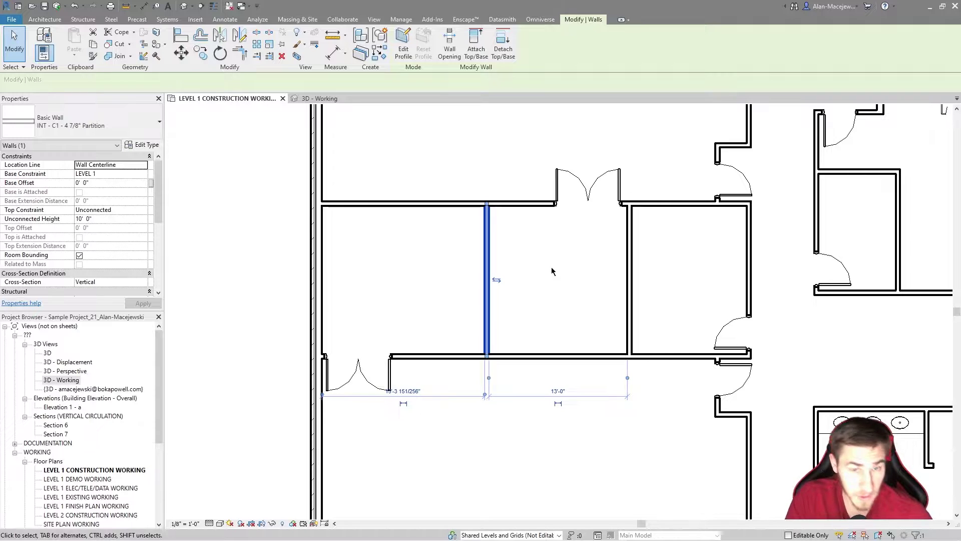
{"action": "scroll", "coordinate": [570, 318], "scroll_direction": "down", "scroll_amount": 1}
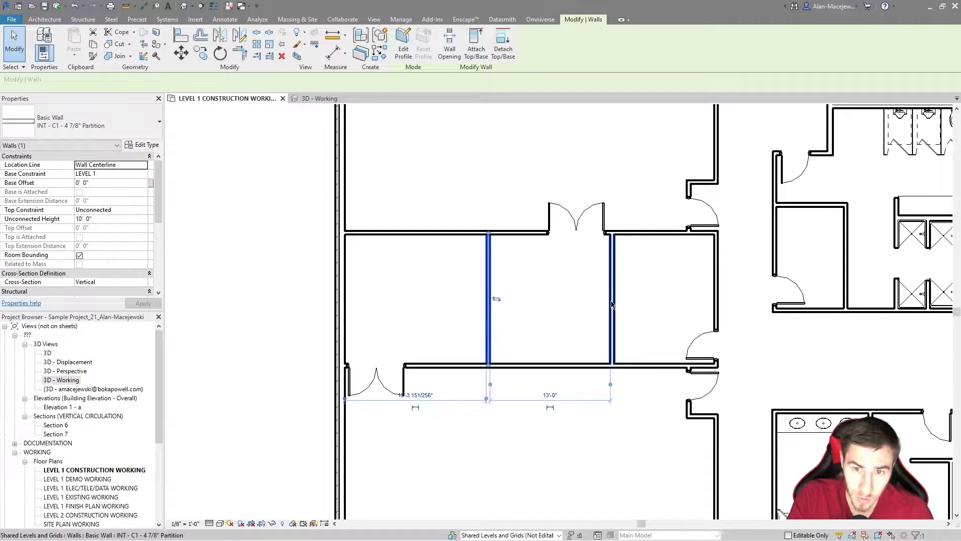
{"action": "left_click", "coordinate": [589, 300]}
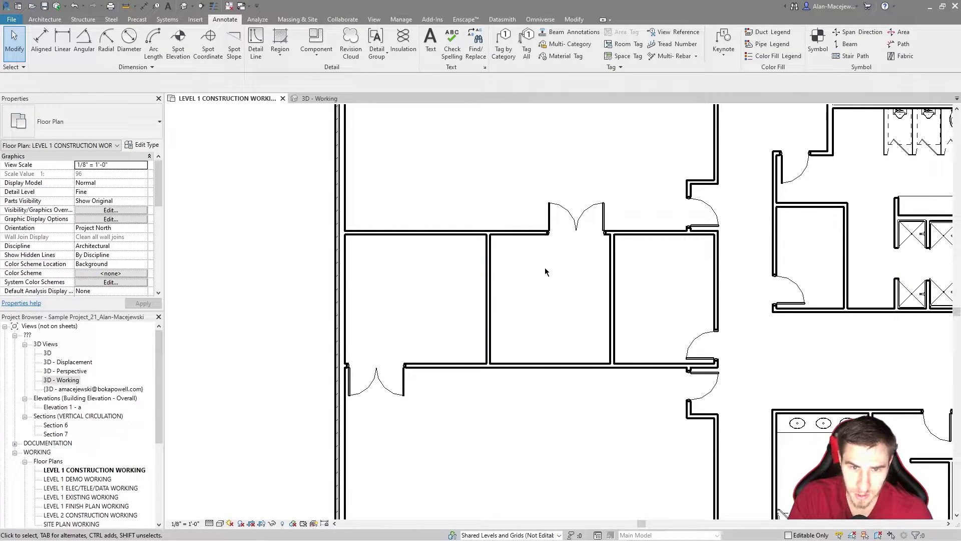
Compare the temporary dimensions of the middle room's left and right partition walls by selecting each one in turn.
{"action": "left_click", "coordinate": [489, 306]}
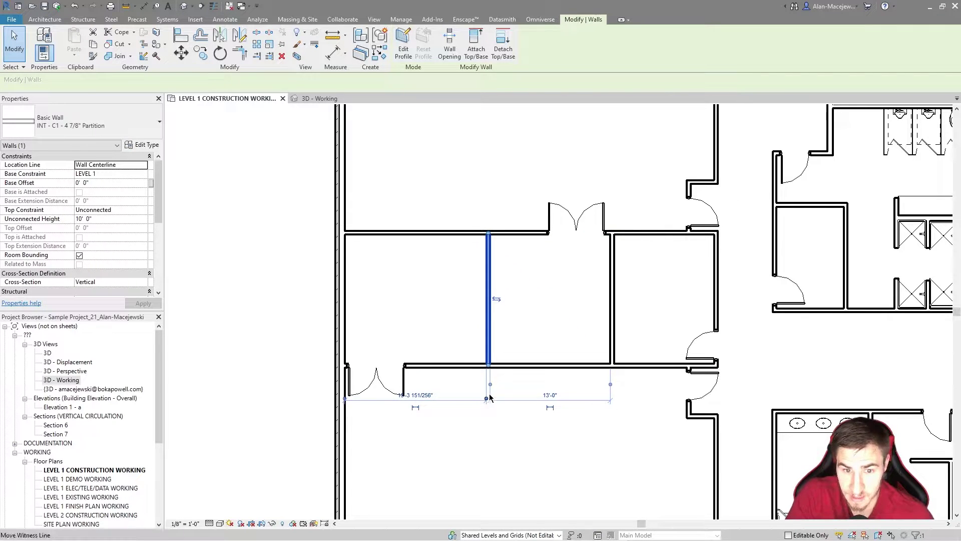
{"action": "left_click", "coordinate": [610, 316]}
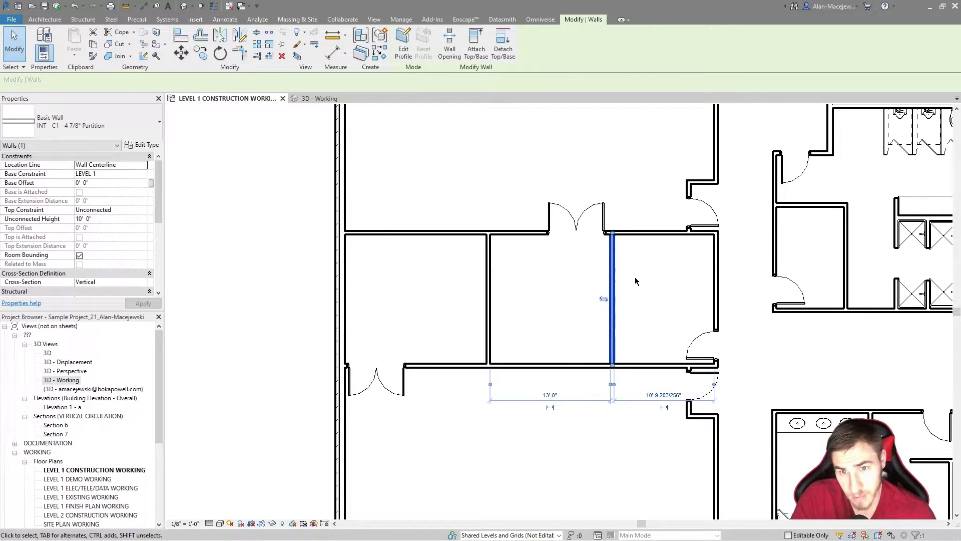
{"action": "middle_click_drag", "start_coordinate": [647, 317], "coordinate": [631, 381]}
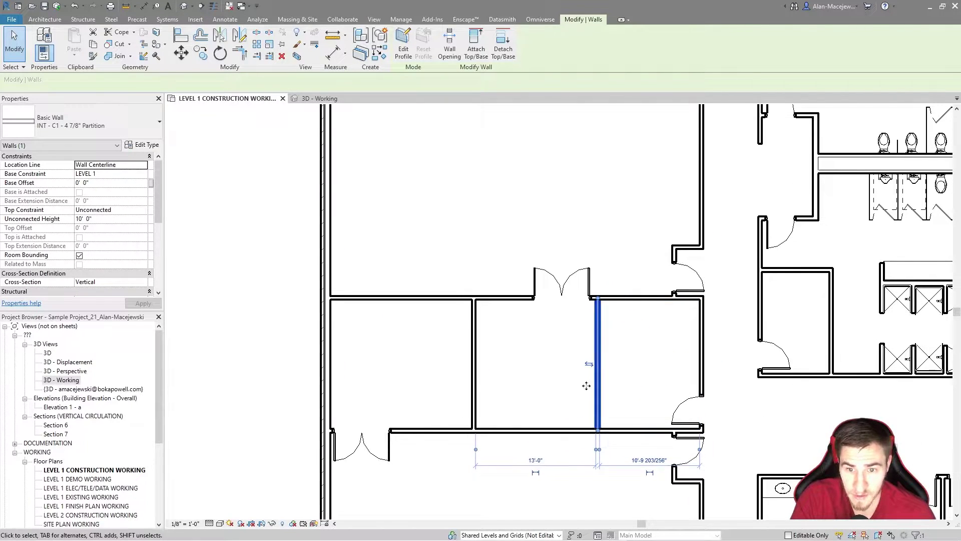
{"action": "key", "text": "Escape"}
Select both middle-room partitions, the upper double-door wall and the corridor wall above it to check their dimension display.
{"action": "left_click", "coordinate": [493, 392]}
{"action": "middle_click_drag", "start_coordinate": [545, 379], "coordinate": [548, 353]}
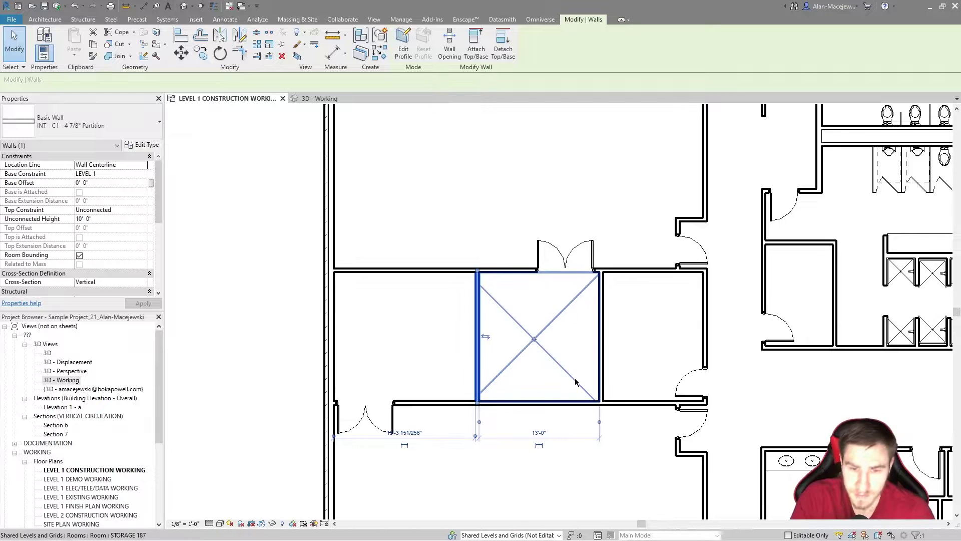
{"action": "left_click", "coordinate": [603, 314], "text": "ctrl"}
{"action": "left_click", "coordinate": [635, 269], "text": "ctrl"}
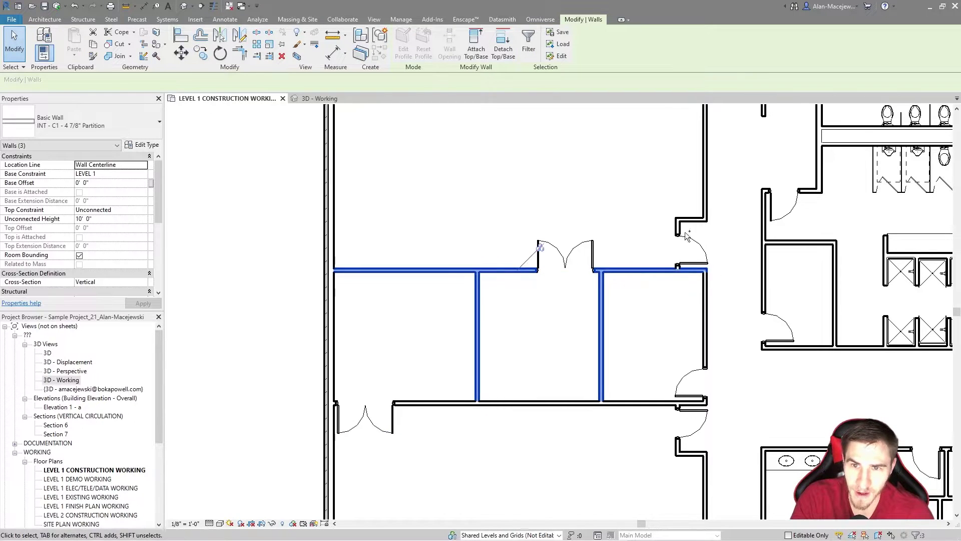
{"action": "left_click", "coordinate": [705, 206], "text": "ctrl"}
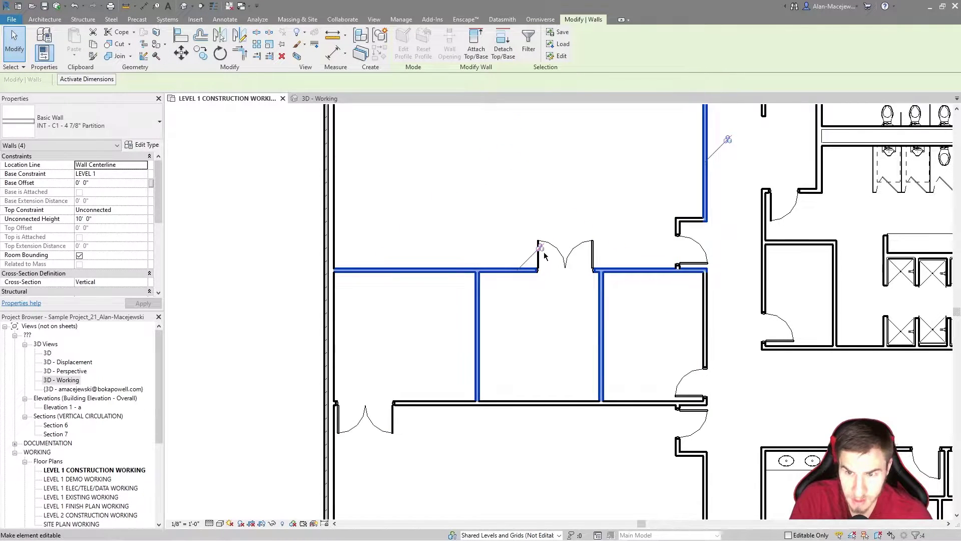
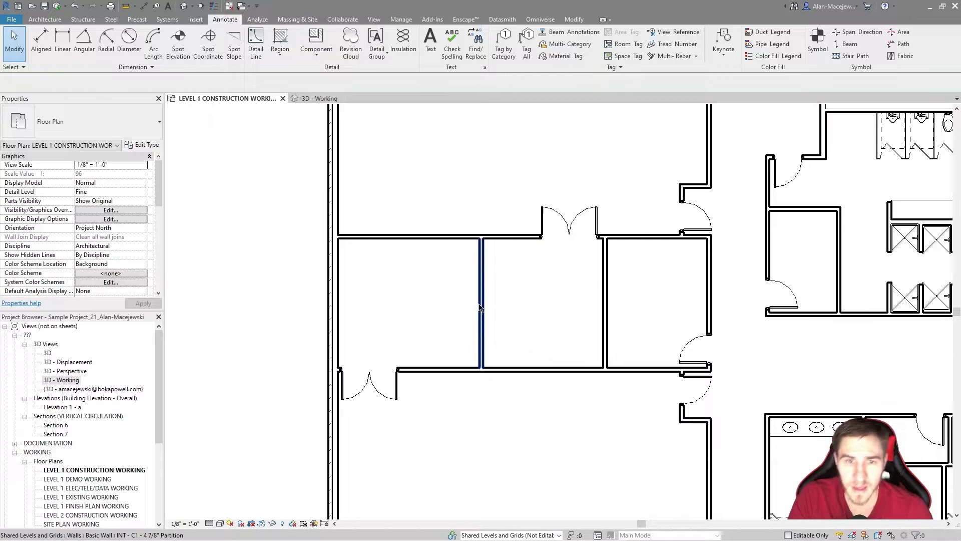
Select both middle-room partitions together and activate their temporary dimensions.
{"action": "left_click", "coordinate": [605, 305], "text": "ctrl"}
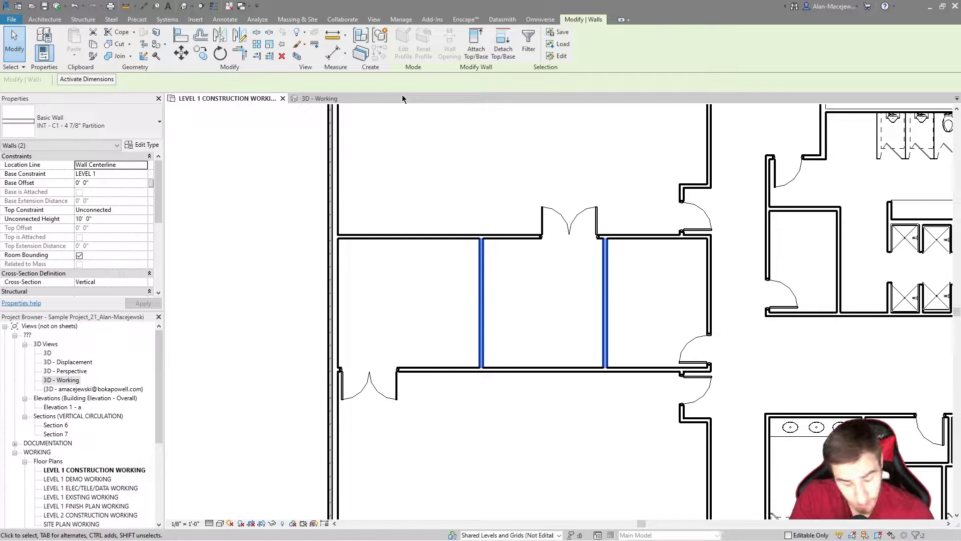
{"action": "left_click", "coordinate": [90, 83]}
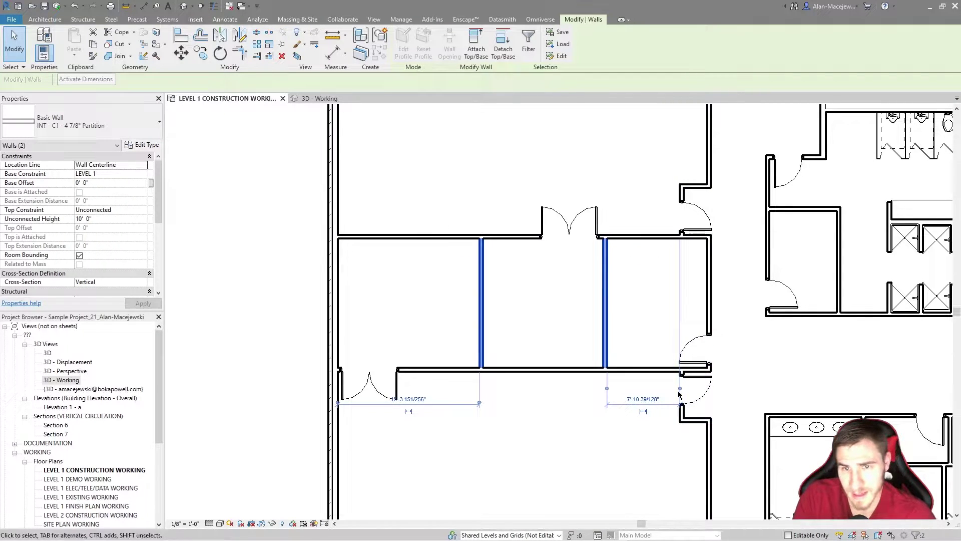
{"action": "left_click", "coordinate": [642, 399]}
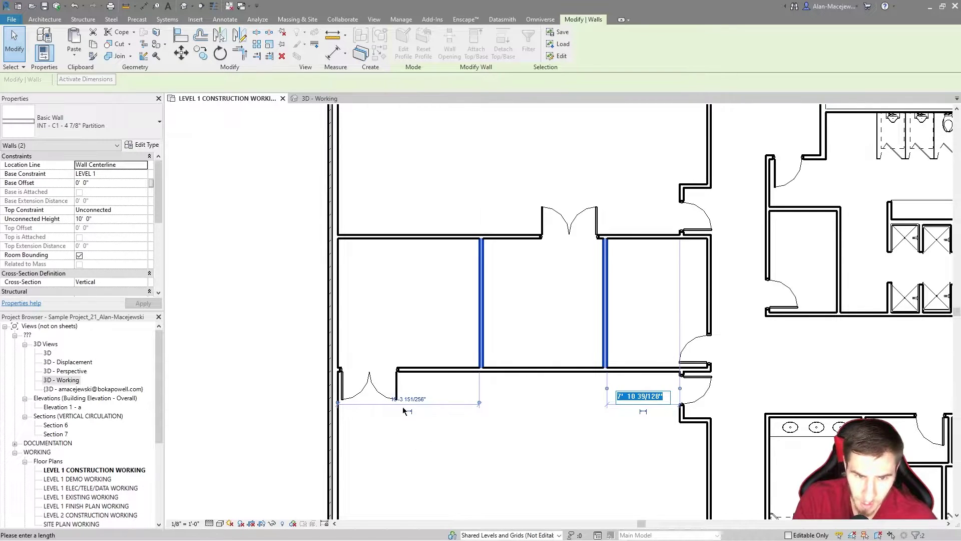
{"action": "key", "text": "Escape"}
{"action": "scroll", "coordinate": [403, 408], "scroll_direction": "up", "scroll_amount": 2}
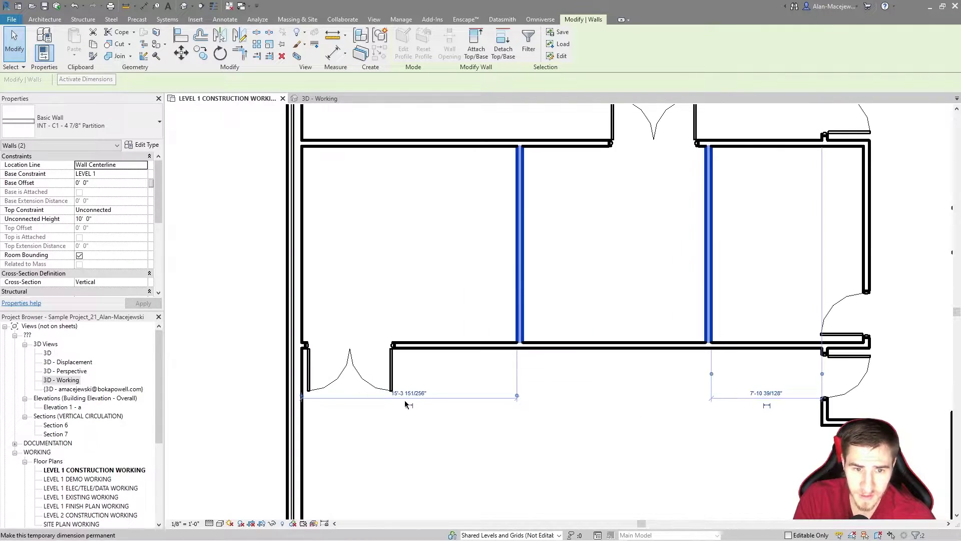
Set the partitions' temporary dimension from the exterior wall to 10 feet, and shift the upper double door left between them.
{"action": "left_click", "coordinate": [409, 392]}
{"action": "scroll", "coordinate": [415, 440], "scroll_direction": "down", "scroll_amount": 1}
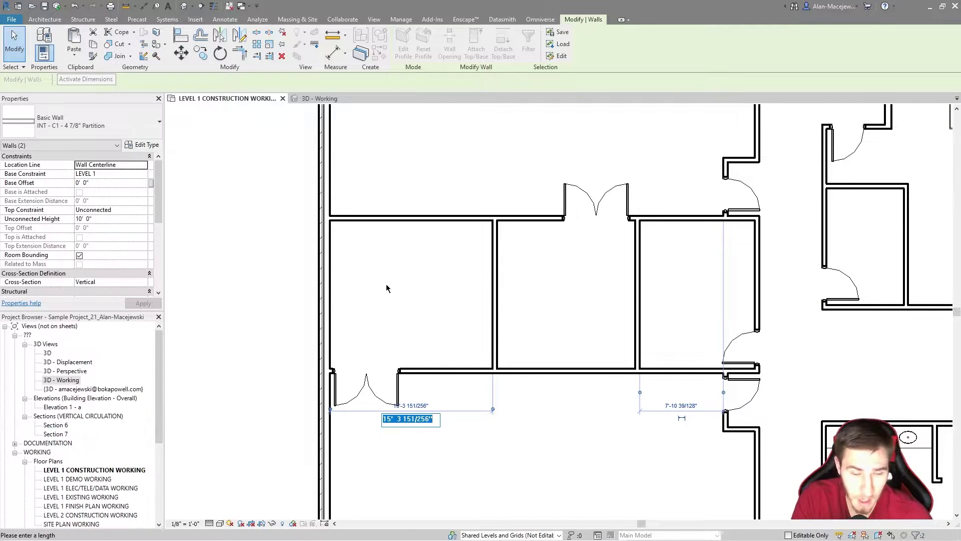
{"action": "type", "text": "10"}
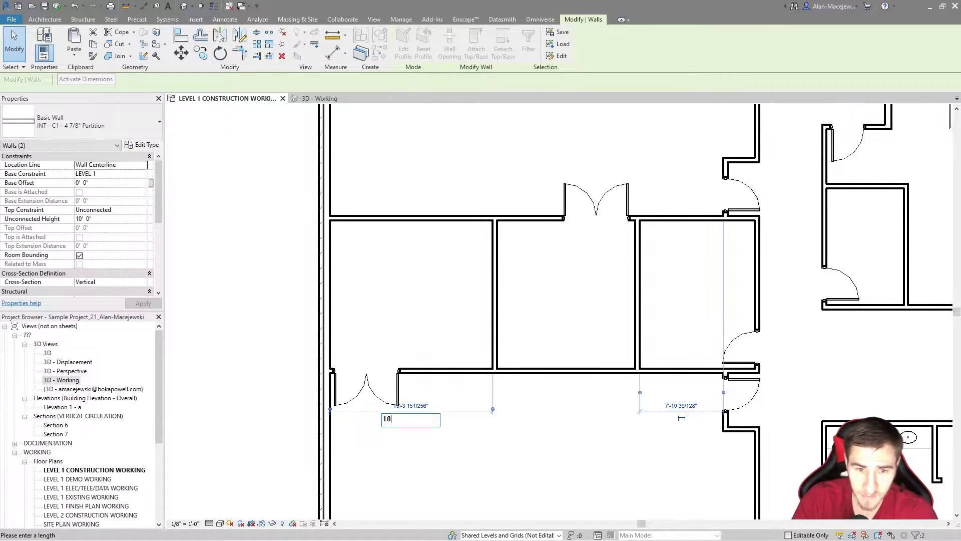
{"action": "key", "text": "Return"}
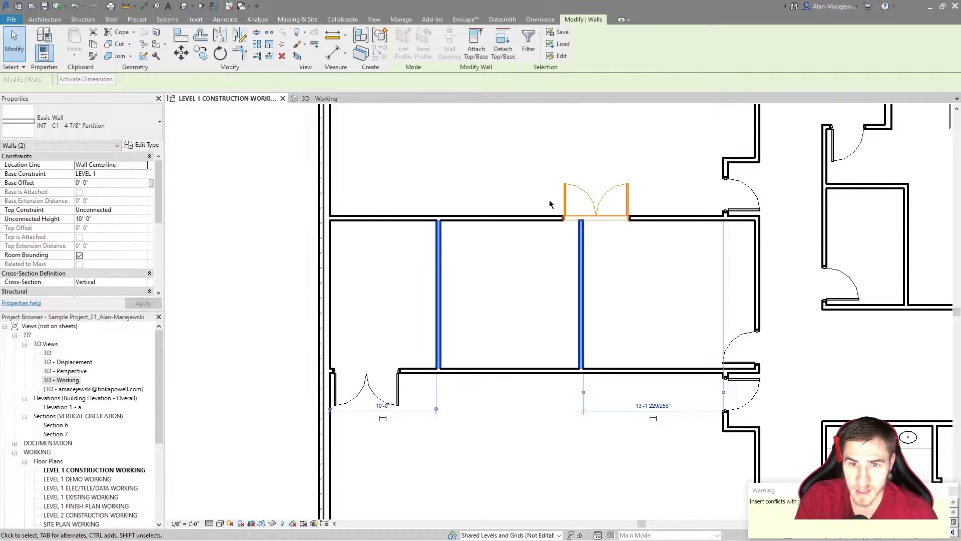
{"action": "left_click_drag", "start_coordinate": [615, 210], "coordinate": [555, 210]}
{"action": "left_click", "coordinate": [449, 284]}
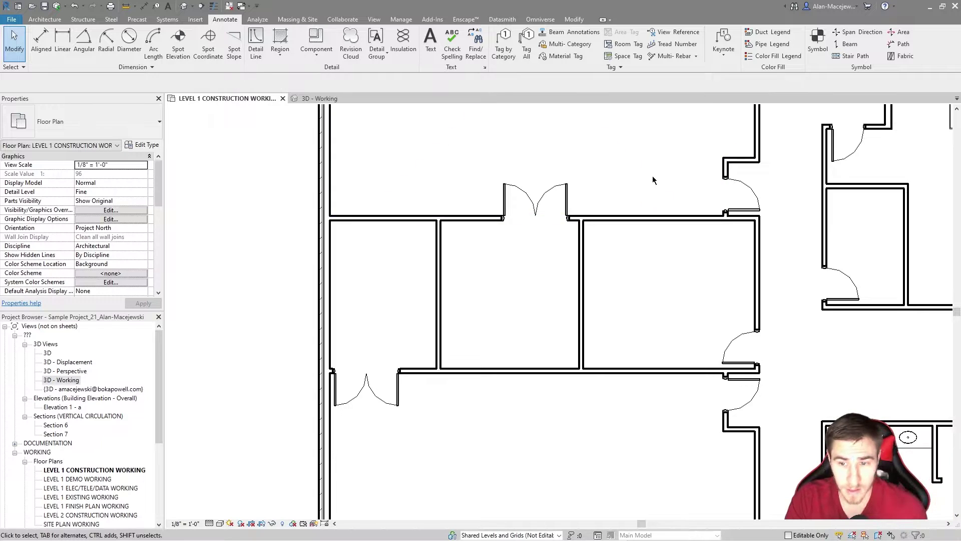
Select the whole three-room block with its walls, doors and rooms, and activate its temporary dimensions.
{"action": "scroll", "coordinate": [707, 311], "scroll_direction": "down", "scroll_amount": 2}
{"action": "middle_click_drag", "start_coordinate": [623, 253], "coordinate": [595, 260]}
{"action": "scroll", "coordinate": [582, 323], "scroll_direction": "down", "scroll_amount": 2}
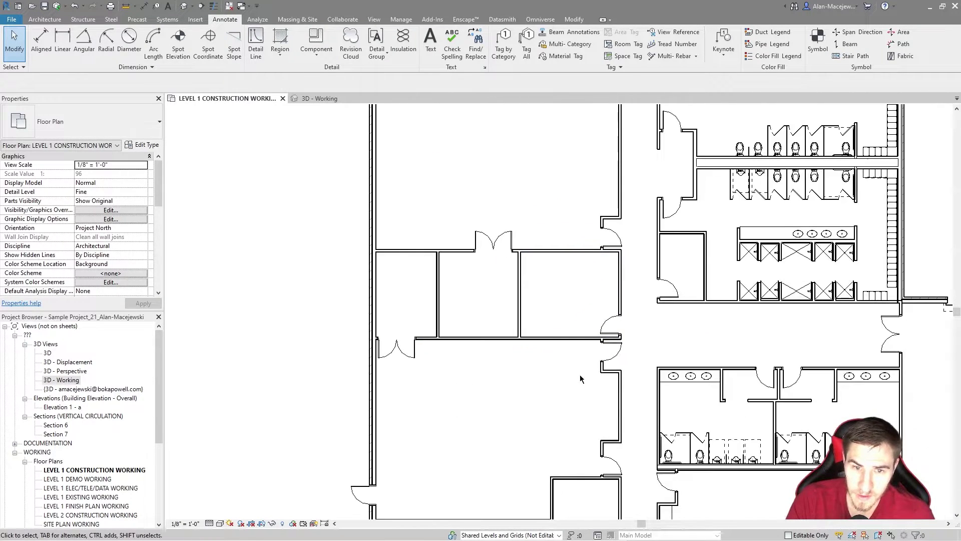
{"action": "left_click_drag", "start_coordinate": [329, 408], "coordinate": [641, 198]}
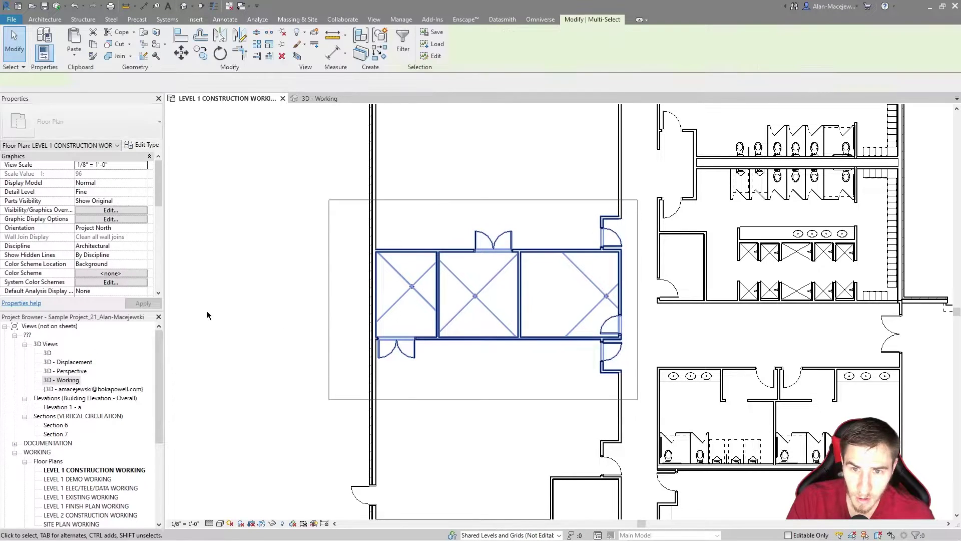
{"action": "scroll", "coordinate": [616, 316], "scroll_direction": "up", "scroll_amount": 2}
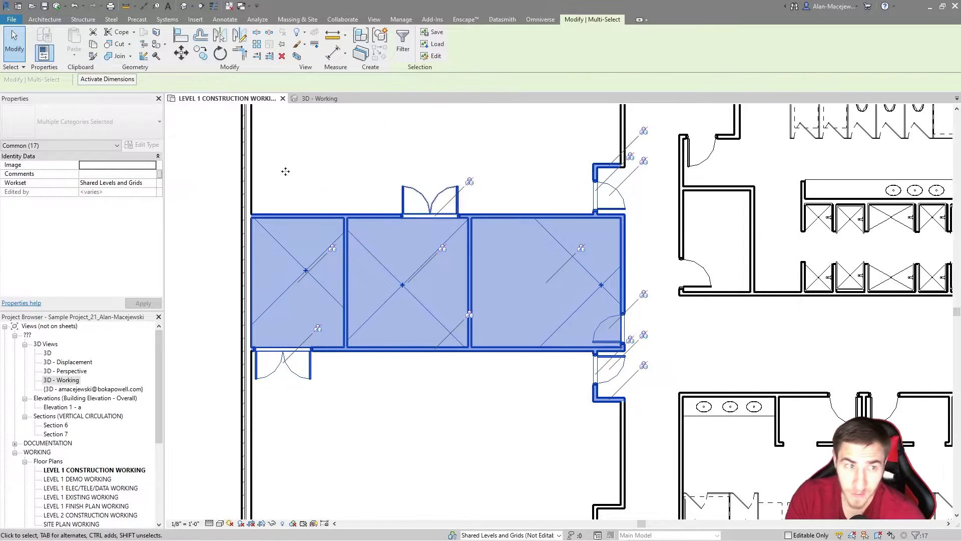
{"action": "left_click", "coordinate": [108, 80]}
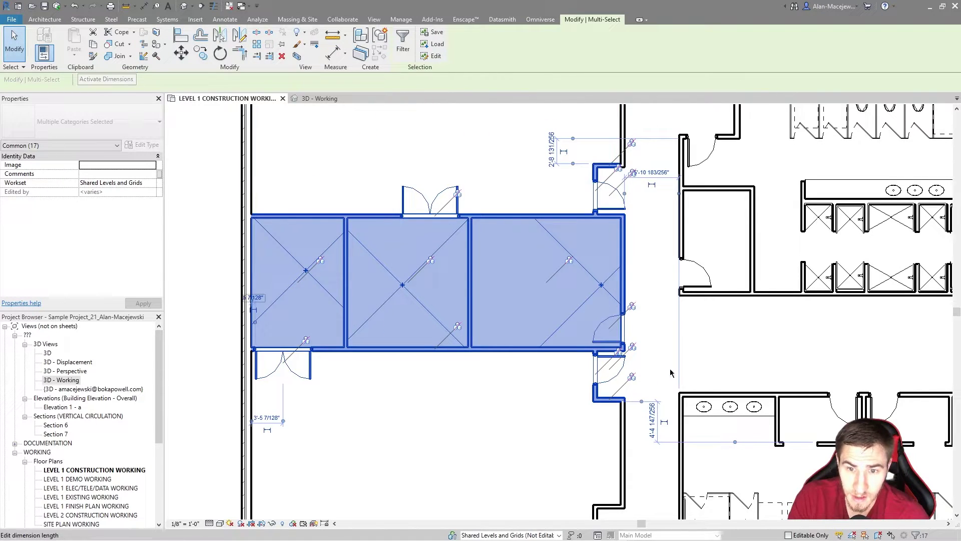
Move the room block up by setting the vertical temporary dimension below its lower corridor door to 7' 4 147/256".
{"action": "scroll", "coordinate": [645, 383], "scroll_direction": "down", "scroll_amount": 2}
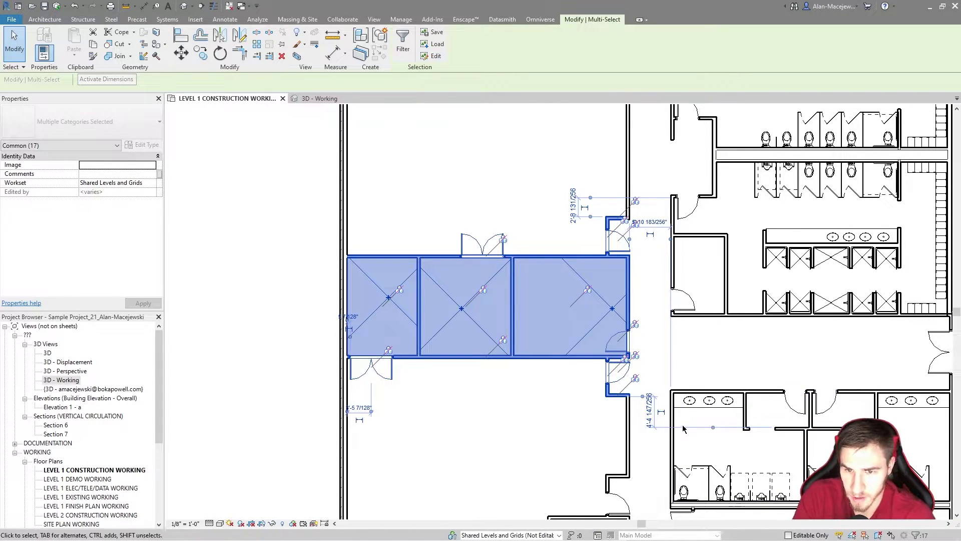
{"action": "left_click", "coordinate": [643, 395]}
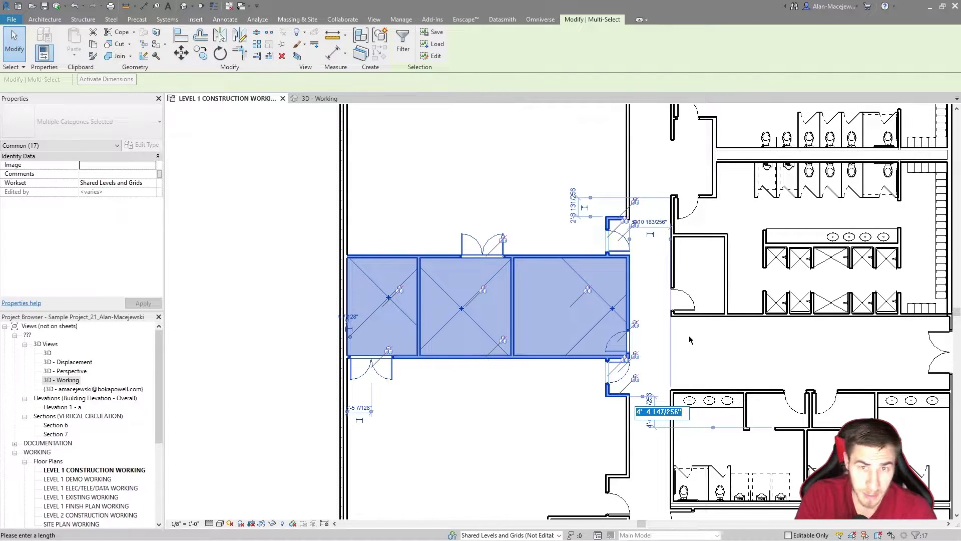
{"action": "key", "text": "Home"}
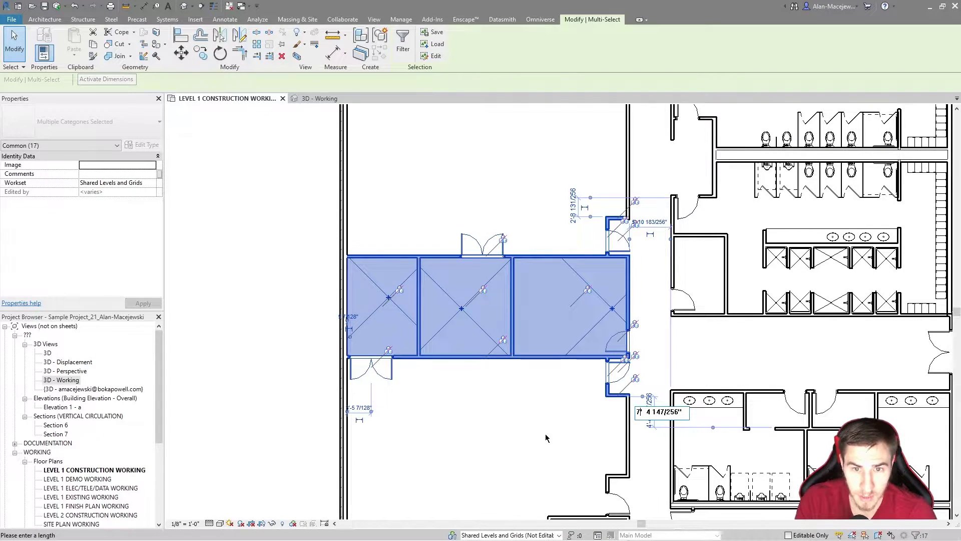
{"action": "key", "text": "Return"}
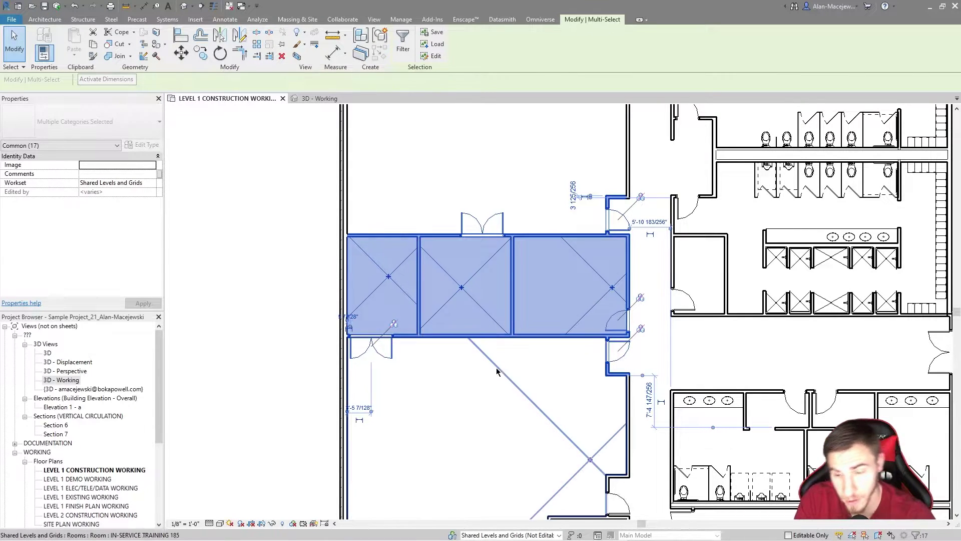
Shift the room block down by subtracting 2'3" from the same vertical dimension with the formula =7' 4 147/256"-2'3".
{"action": "left_click", "coordinate": [653, 402]}
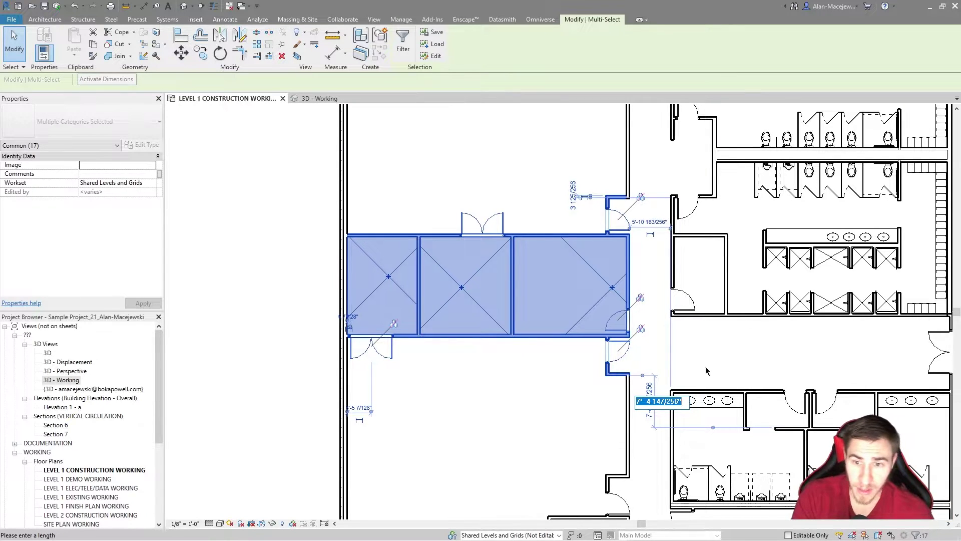
{"action": "left_click", "coordinate": [639, 401]}
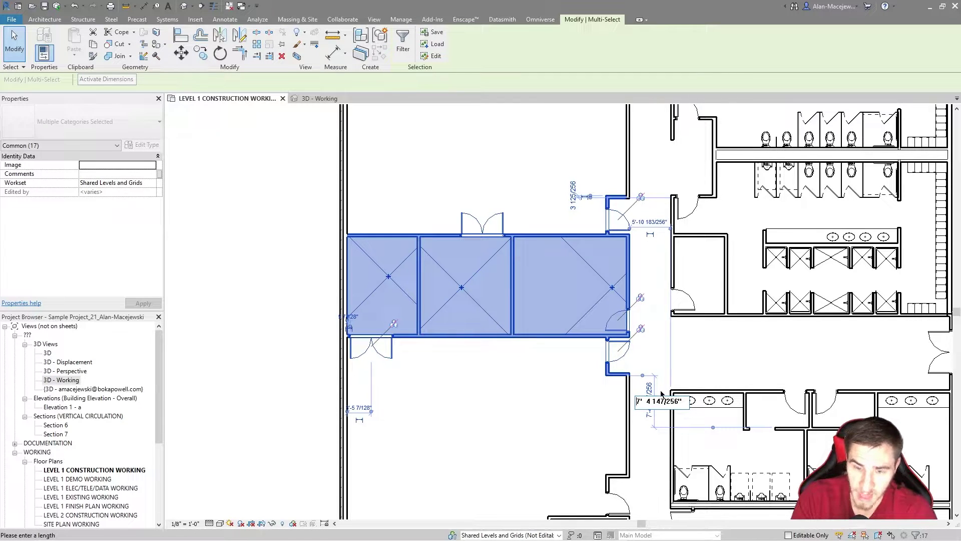
{"action": "type", "text": "="}
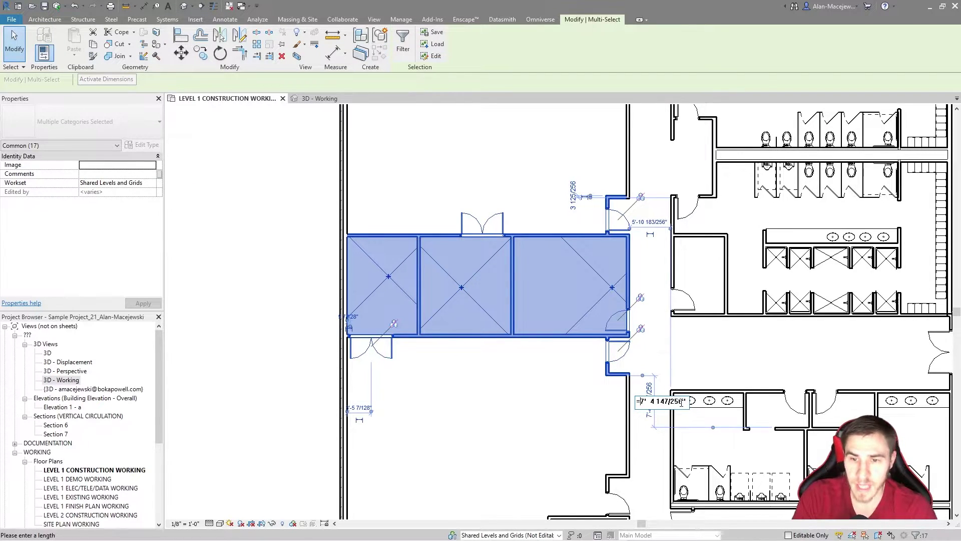
{"action": "key", "text": "End"}
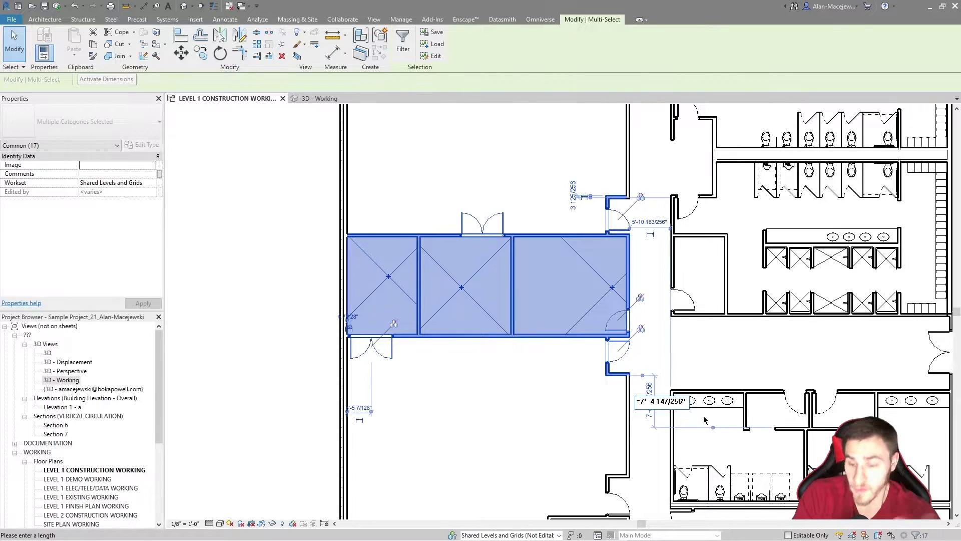
{"action": "type", "text": "2"}
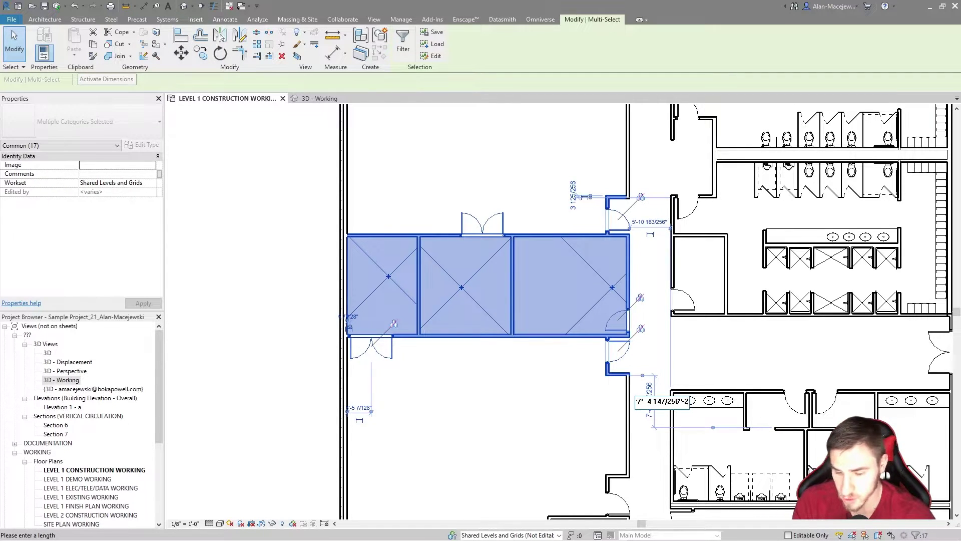
{"action": "type", "text": "'3"}
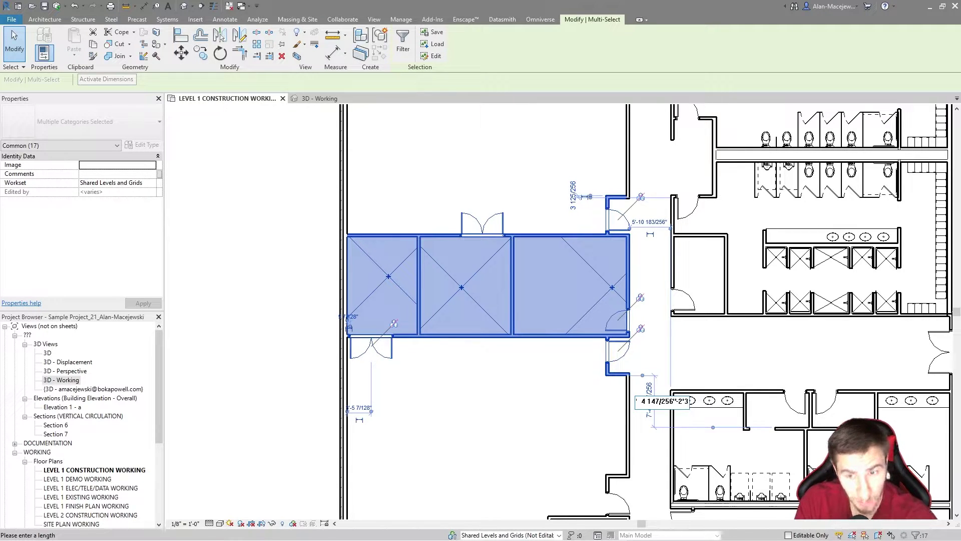
{"action": "key", "text": "Return"}
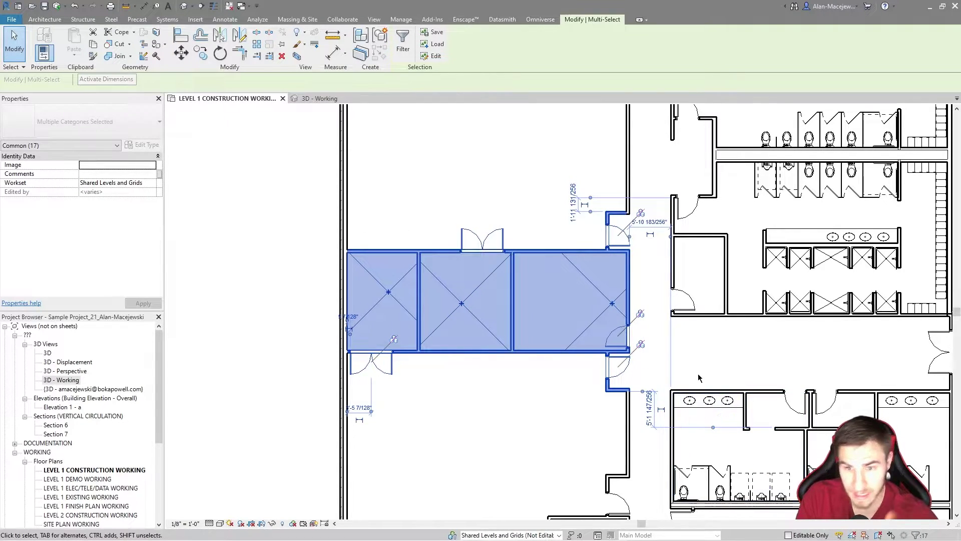
{"action": "left_click", "coordinate": [657, 414]}
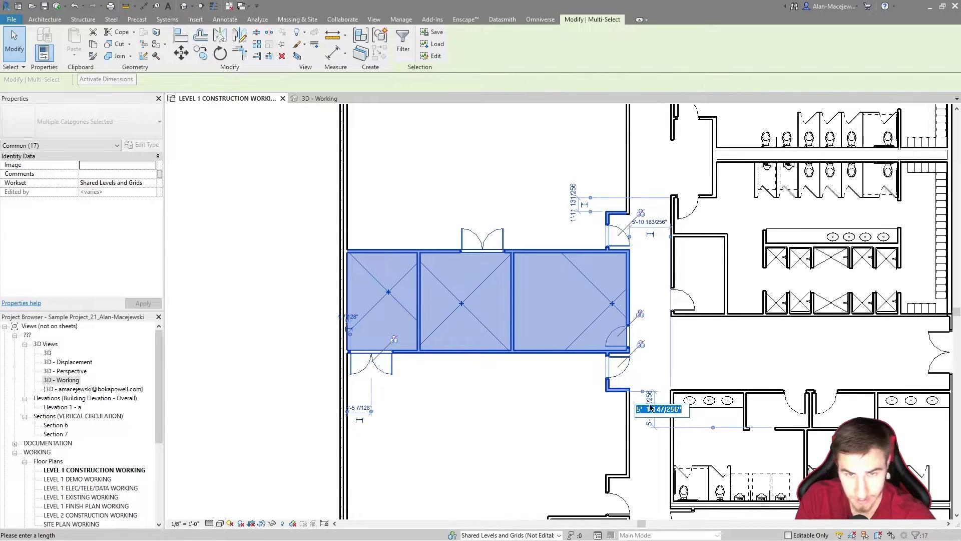
{"action": "key", "text": "Escape"}
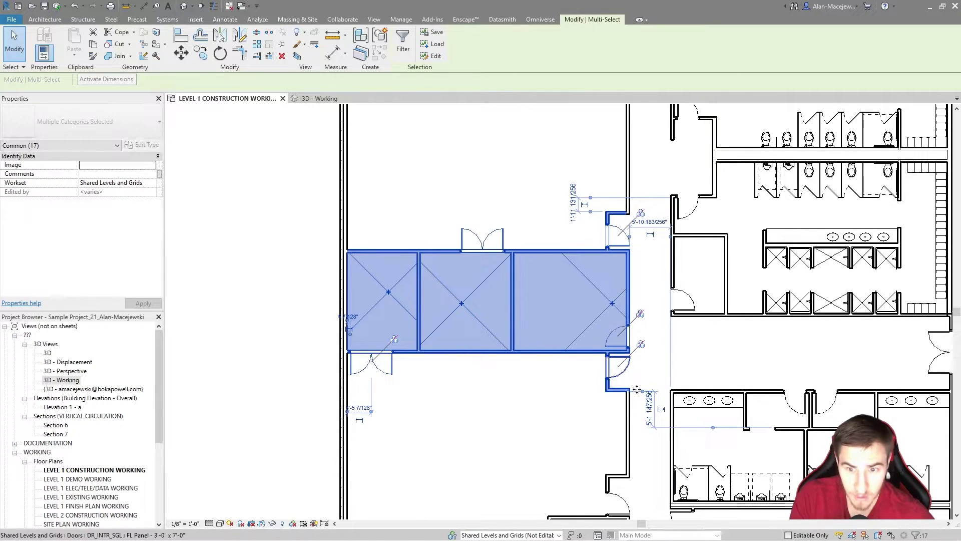
{"action": "left_click", "coordinate": [651, 417]}
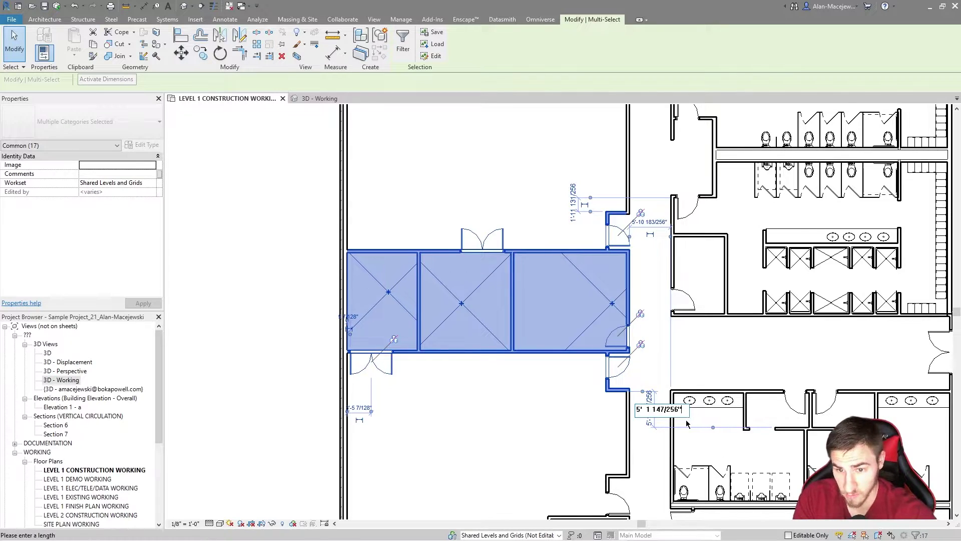
{"action": "key", "text": "Escape"}
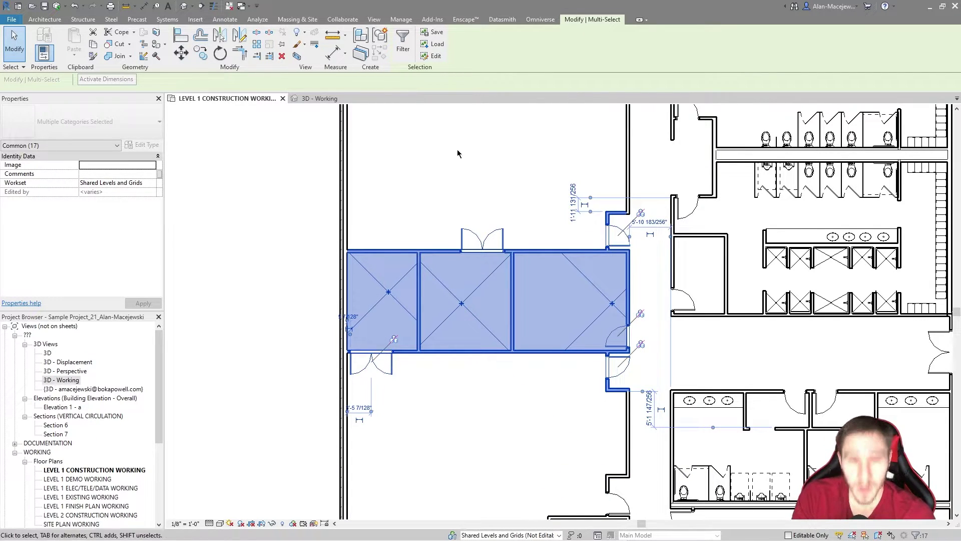
Clear the selection and select the partition between the left and middle rooms in the 3D - Working view.
{"action": "key", "text": "Escape"}
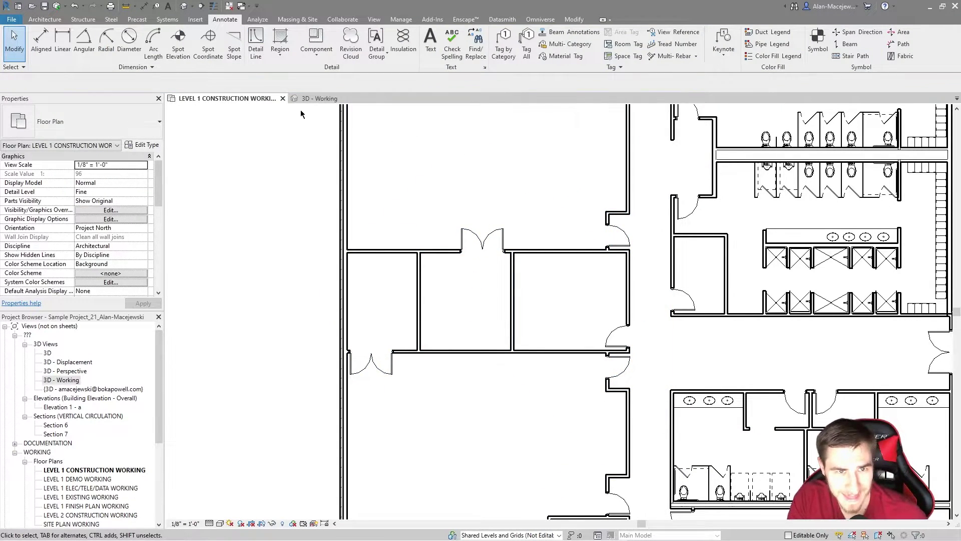
{"action": "left_click", "coordinate": [319, 98]}
{"action": "middle_click_drag", "start_coordinate": [713, 478], "coordinate": [506, 216], "text": "shift"}
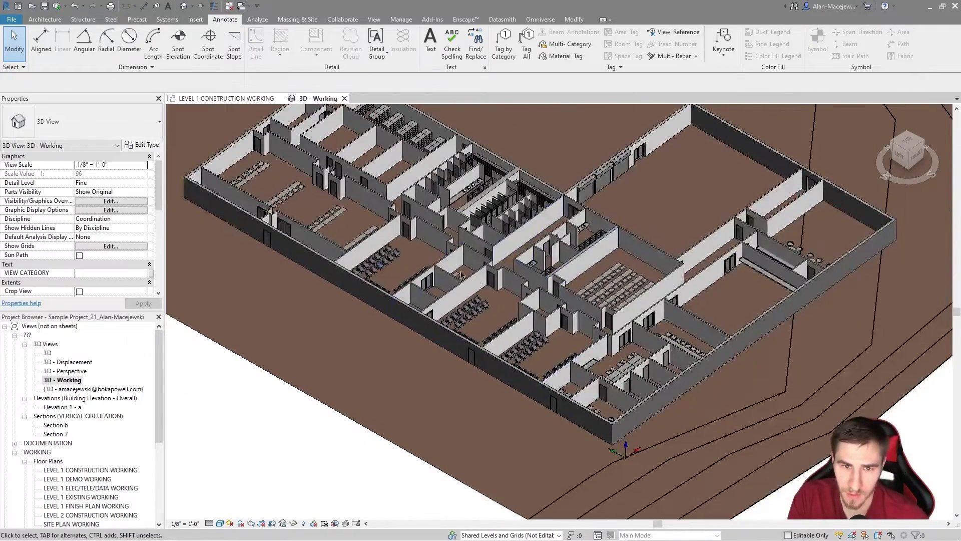
{"action": "scroll", "coordinate": [506, 216], "scroll_direction": "up", "scroll_amount": 3}
{"action": "scroll", "coordinate": [505, 216], "scroll_direction": "up", "scroll_amount": 5}
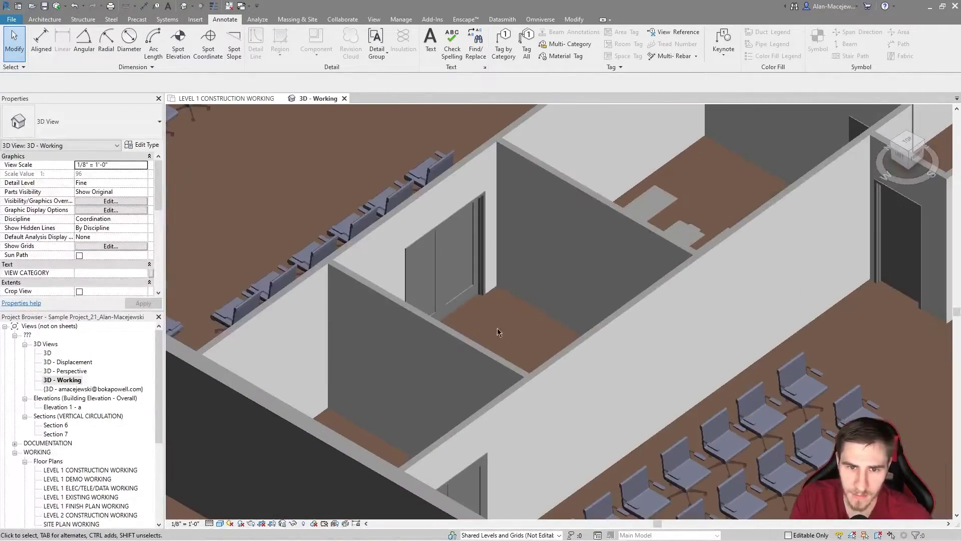
{"action": "left_click", "coordinate": [451, 361]}
{"action": "scroll", "coordinate": [502, 274], "scroll_direction": "down", "scroll_amount": 4}
{"action": "middle_click_drag", "start_coordinate": [606, 336], "coordinate": [350, 383], "text": "shift"}
{"action": "scroll", "coordinate": [350, 383], "scroll_direction": "down", "scroll_amount": 2}
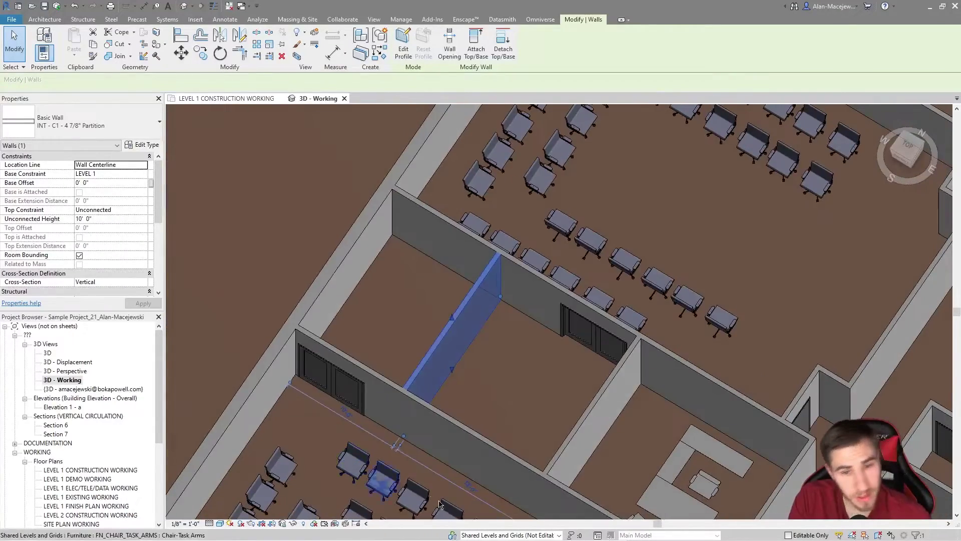
{"action": "scroll", "coordinate": [337, 378], "scroll_direction": "up", "scroll_amount": 3}
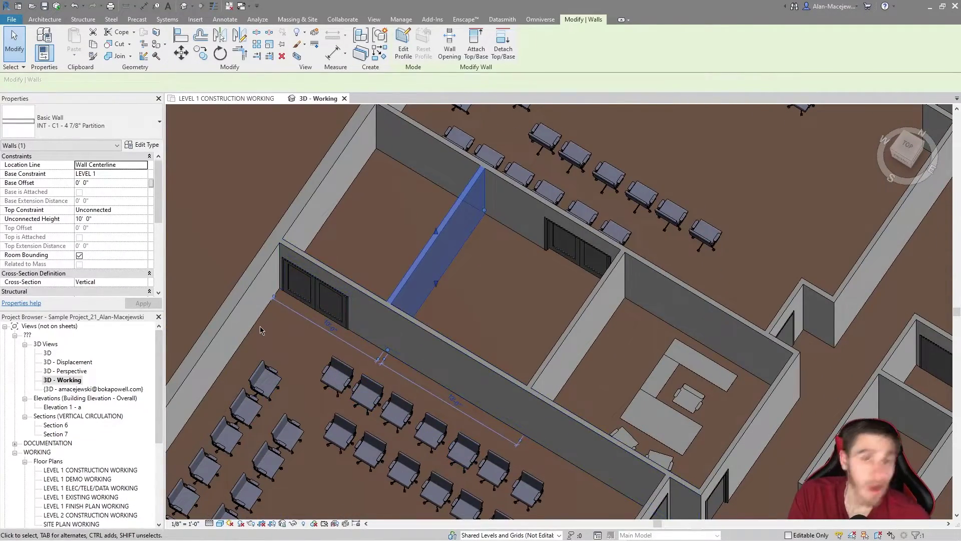
Set the selected partition's temporary dimension to the middle room's other partition to 12 feet.
{"action": "left_click", "coordinate": [446, 403]}
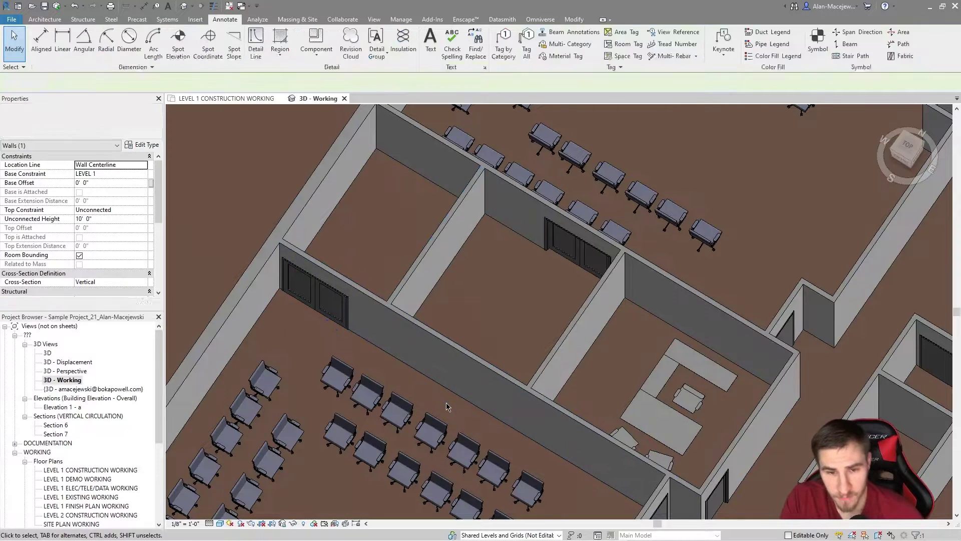
{"action": "left_click", "coordinate": [419, 277]}
{"action": "left_click", "coordinate": [446, 403]}
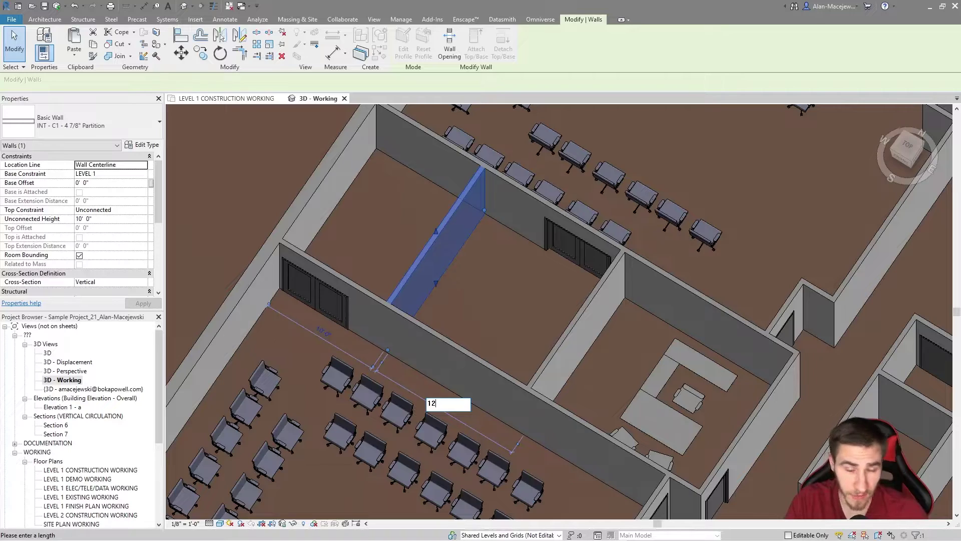
{"action": "key", "text": "Return"}
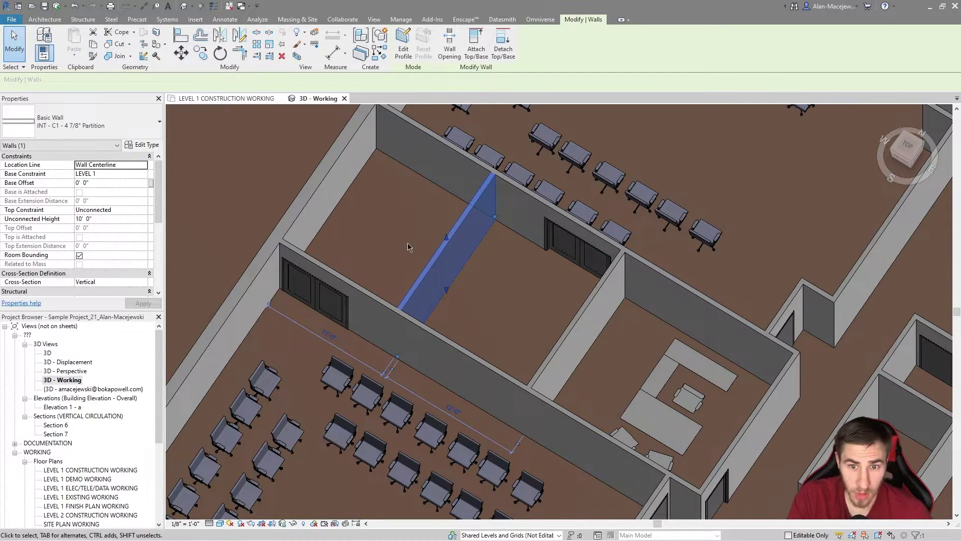
Add the middle room's other partition to the selected one and activate temporary dimensions for both walls.
{"action": "scroll", "coordinate": [511, 290], "scroll_direction": "down", "scroll_amount": 3}
{"action": "scroll", "coordinate": [548, 279], "scroll_direction": "up", "scroll_amount": 4}
{"action": "left_click", "coordinate": [574, 297], "text": "ctrl"}
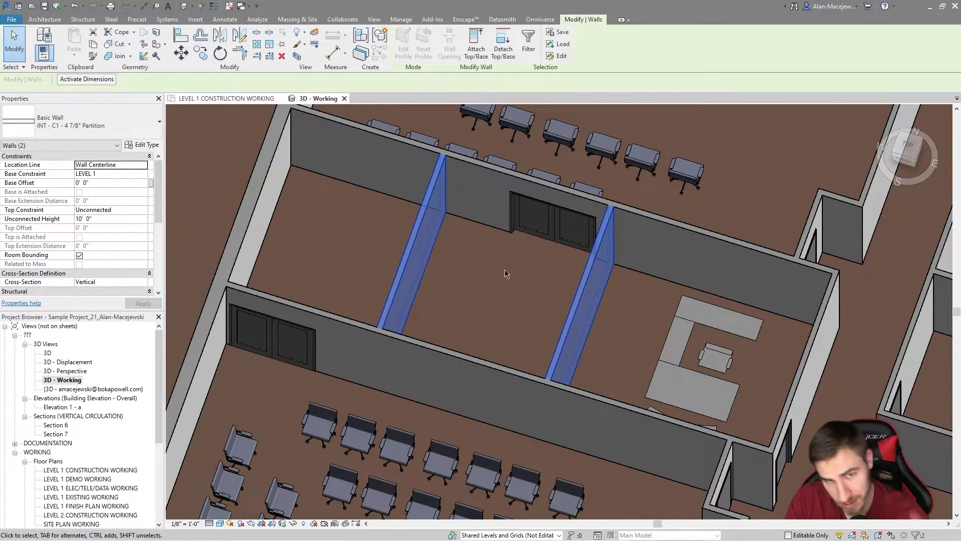
{"action": "left_click", "coordinate": [86, 79]}
Shift both partitions together by setting the temporary dimension across the left room to 13 feet.
{"action": "middle_click_drag", "start_coordinate": [311, 400], "coordinate": [312, 358]}
{"action": "left_click", "coordinate": [311, 335]}
{"action": "type", "text": "13"}
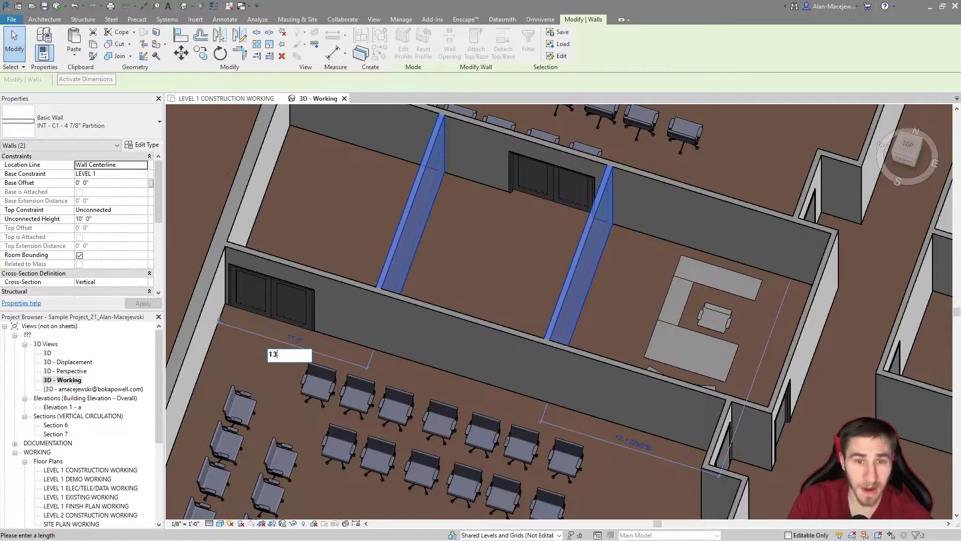
{"action": "key", "text": "Return"}
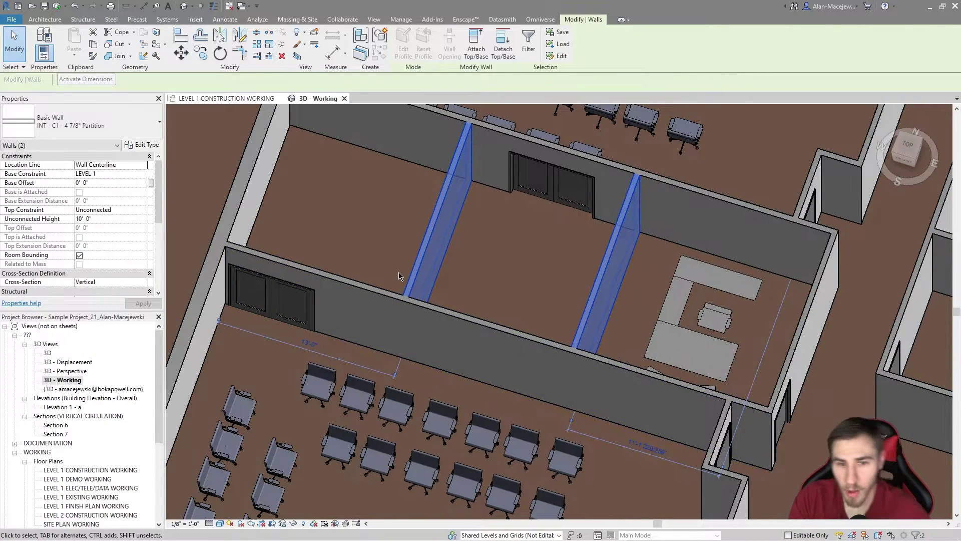
Select the three-room block with its corridor walls, doors and office furniture, excluding the task chairs in the adjoining rooms.
{"action": "scroll", "coordinate": [416, 281], "scroll_direction": "down", "scroll_amount": 5}
{"action": "middle_click_drag", "start_coordinate": [431, 274], "coordinate": [395, 314], "text": "shift"}
{"action": "left_click", "coordinate": [288, 401]}
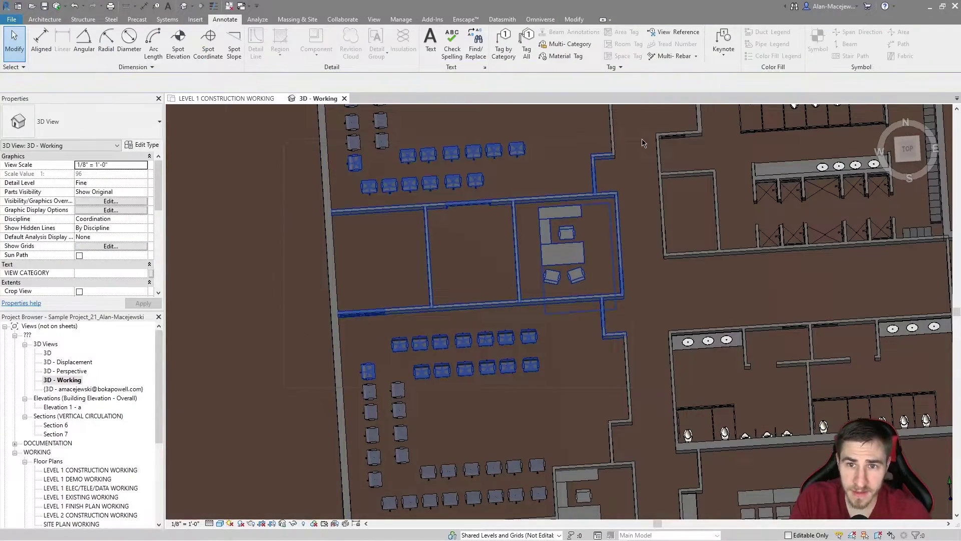
{"action": "key", "text": "ctrl+Left"}
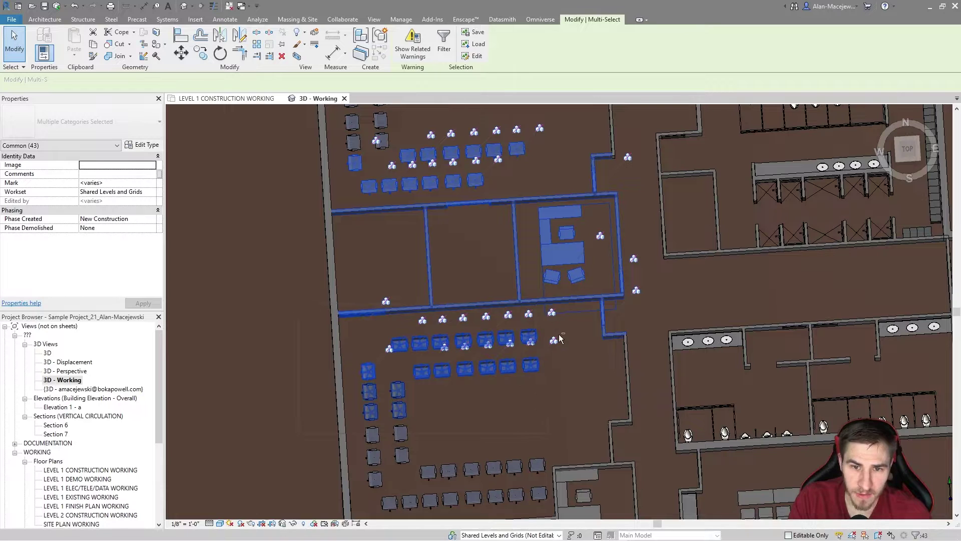
{"action": "left_click_drag", "start_coordinate": [560, 340], "coordinate": [579, 335], "text": "shift"}
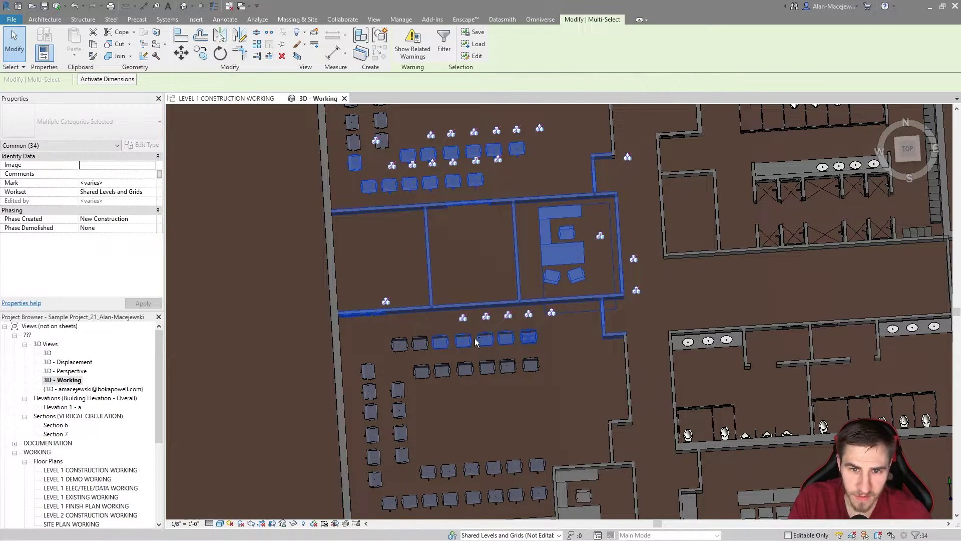
{"action": "middle_click_drag", "start_coordinate": [529, 317], "coordinate": [550, 410]}
{"action": "left_click_drag", "start_coordinate": [556, 418], "coordinate": [431, 440], "text": "shift"}
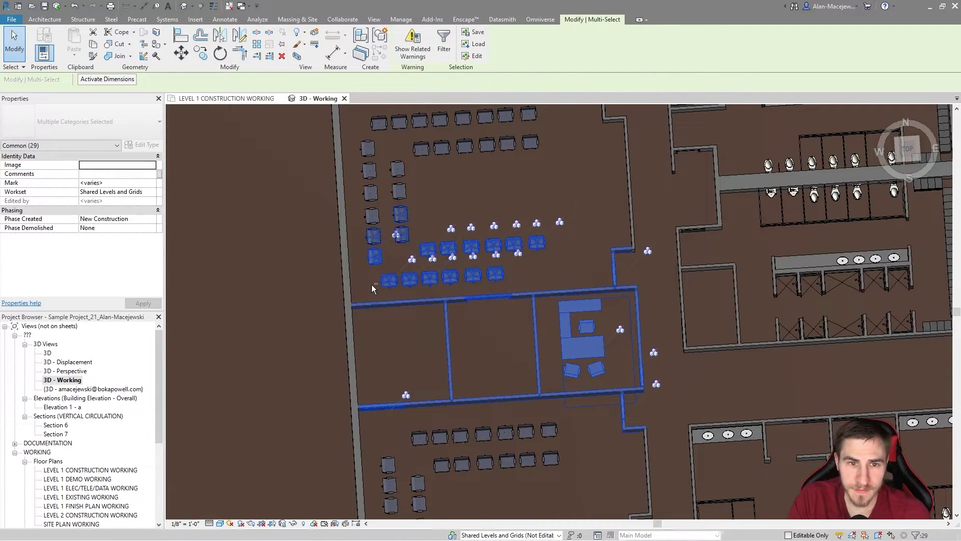
{"action": "left_click_drag", "start_coordinate": [510, 277], "coordinate": [363, 188], "text": "shift"}
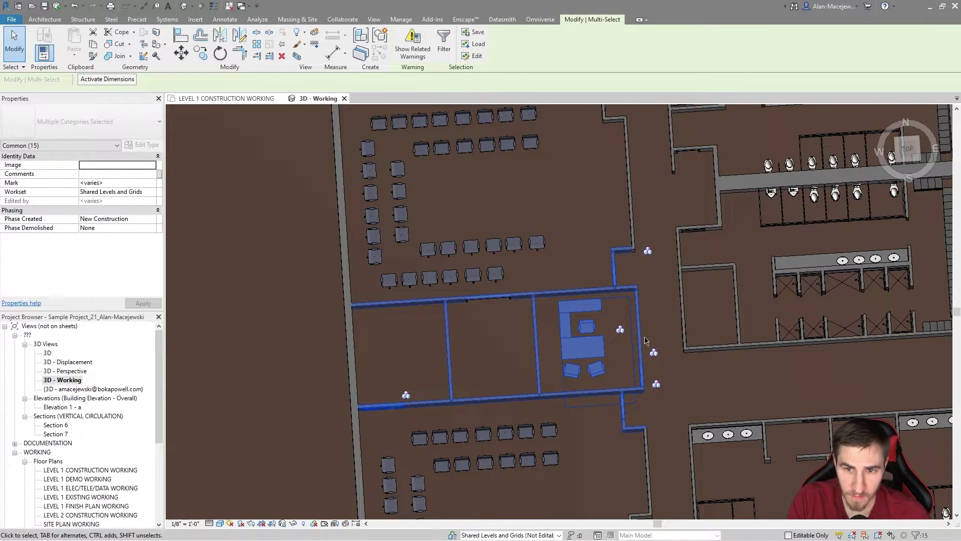
Activate temporary dimensions for the selected room block beside the corridor.
{"action": "middle_click_drag", "start_coordinate": [604, 368], "coordinate": [582, 311]}
{"action": "left_click", "coordinate": [108, 79]}
{"action": "scroll", "coordinate": [630, 368], "scroll_direction": "down", "scroll_amount": 2}
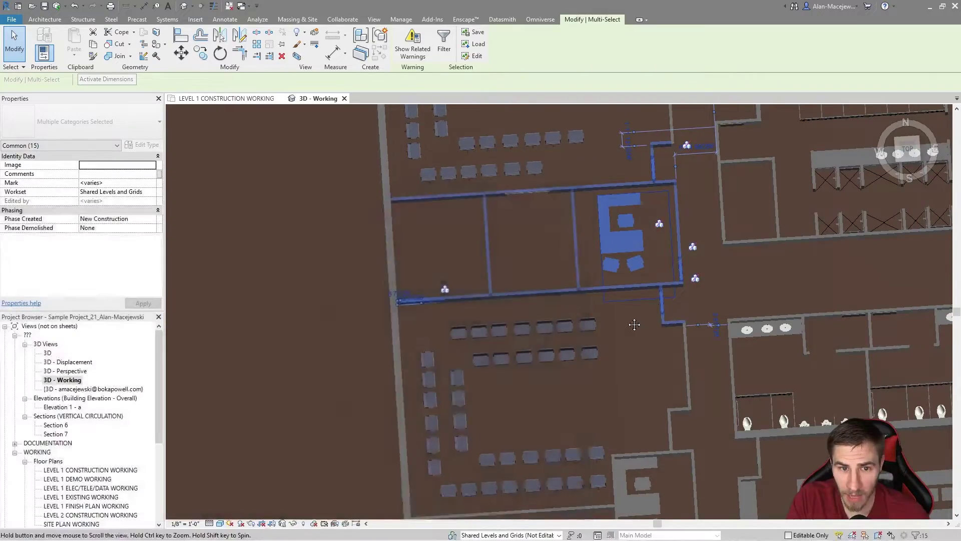
{"action": "scroll", "coordinate": [631, 326], "scroll_direction": "up", "scroll_amount": 2}
{"action": "middle_click_drag", "start_coordinate": [629, 325], "coordinate": [665, 268], "text": "shift"}
{"action": "scroll", "coordinate": [645, 295], "scroll_direction": "up", "scroll_amount": 5}
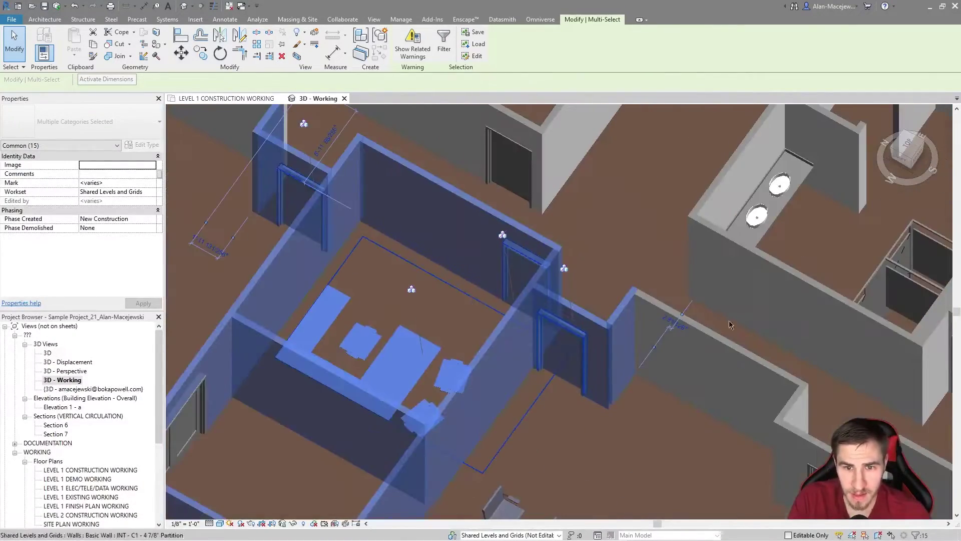
{"action": "scroll", "coordinate": [615, 217], "scroll_direction": "up", "scroll_amount": 5}
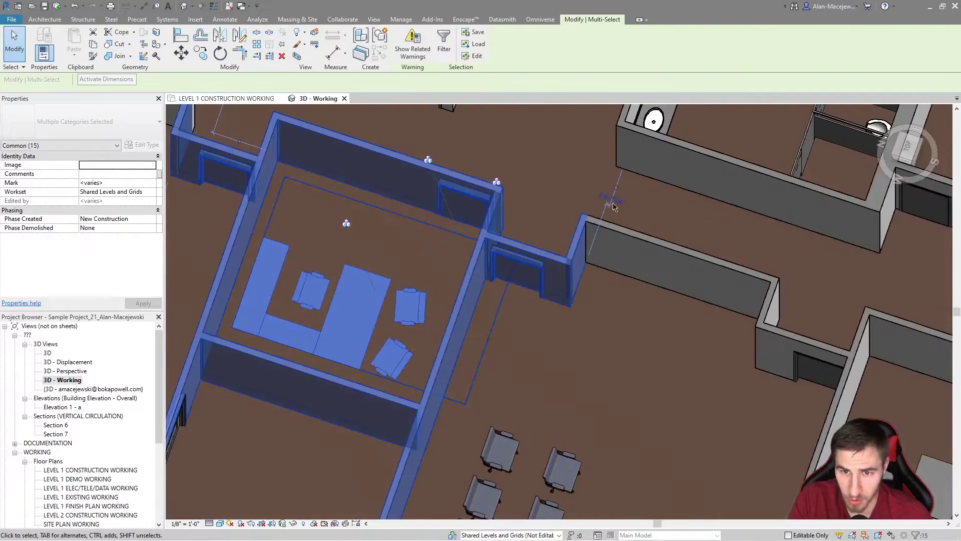
Move the room block by setting its temporary dimension to the restroom wall across the corridor to 4' 2 81/128".
{"action": "left_click", "coordinate": [616, 217]}
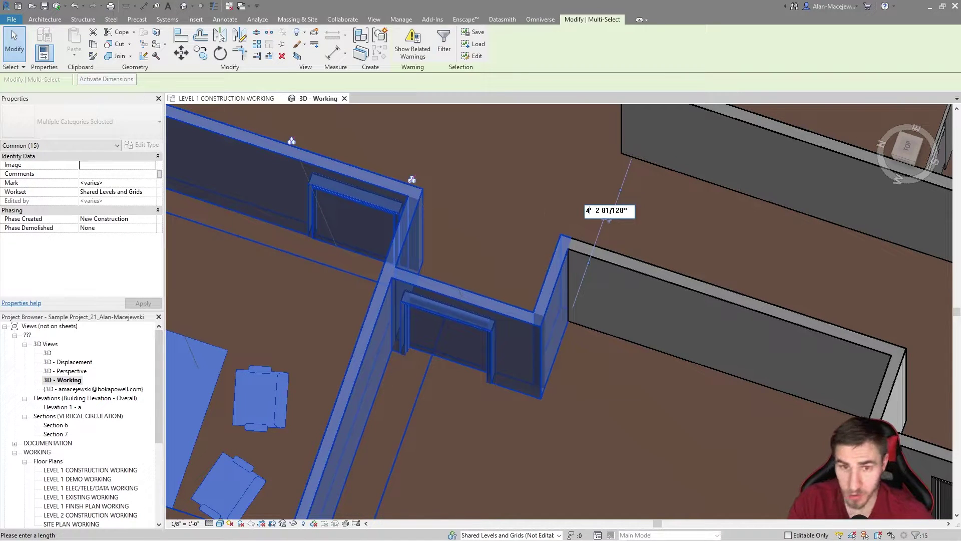
{"action": "type", "text": "4"}
{"action": "key", "text": "Return"}
Set the room block's temporary dimension to the restroom wall across the corridor to 1 foot and clear the selection.
{"action": "scroll", "coordinate": [566, 210], "scroll_direction": "down", "scroll_amount": 5}
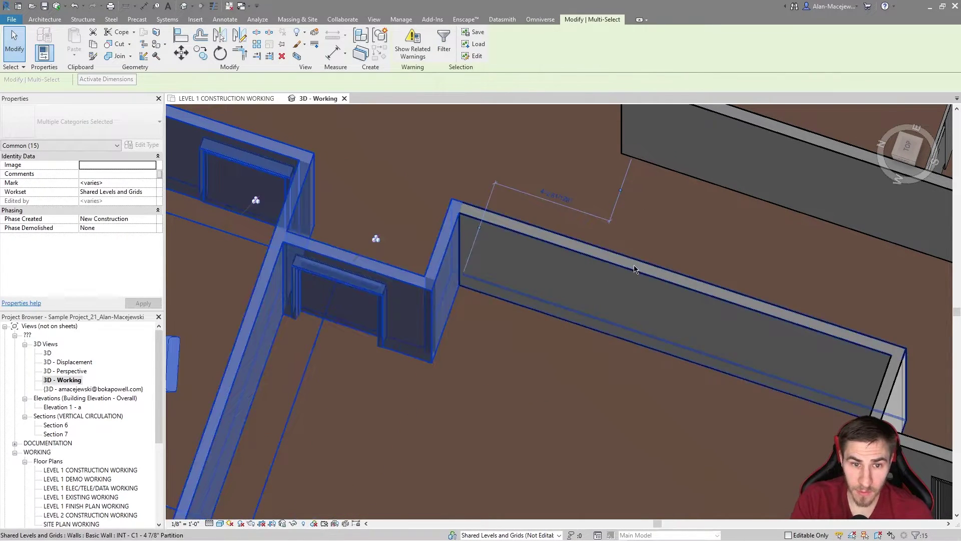
{"action": "scroll", "coordinate": [604, 228], "scroll_direction": "up", "scroll_amount": 3}
{"action": "left_click", "coordinate": [604, 228]}
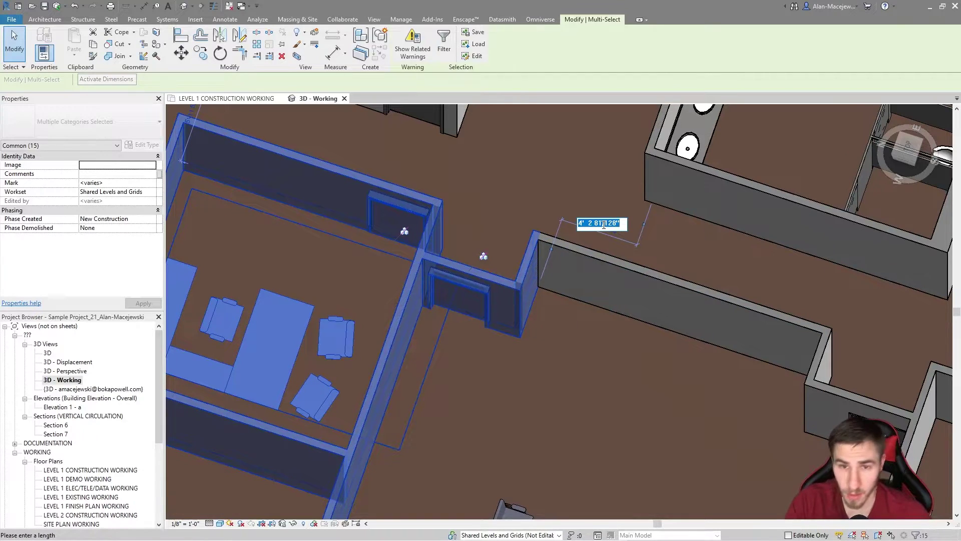
{"action": "type", "text": "1"}
{"action": "key", "text": "Return"}
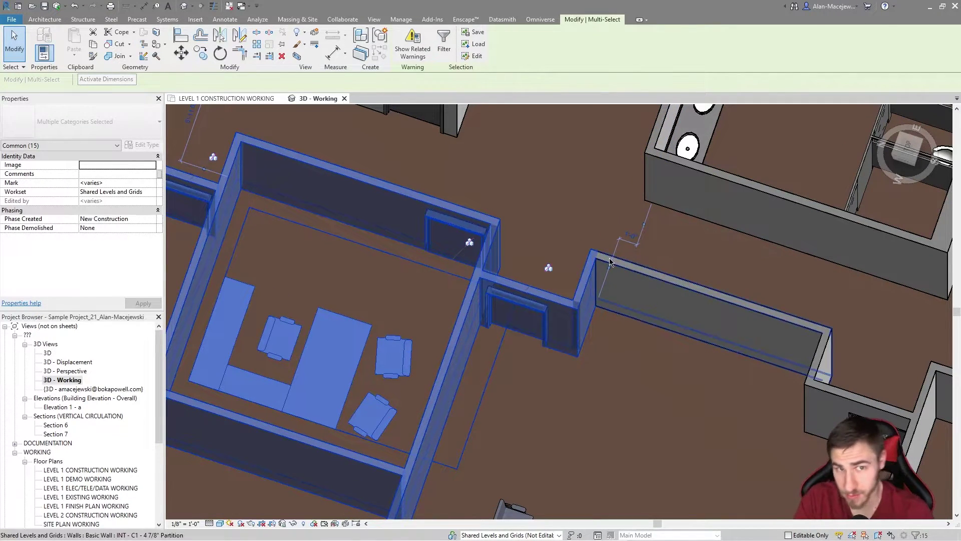
{"action": "scroll", "coordinate": [608, 257], "scroll_direction": "down", "scroll_amount": 4}
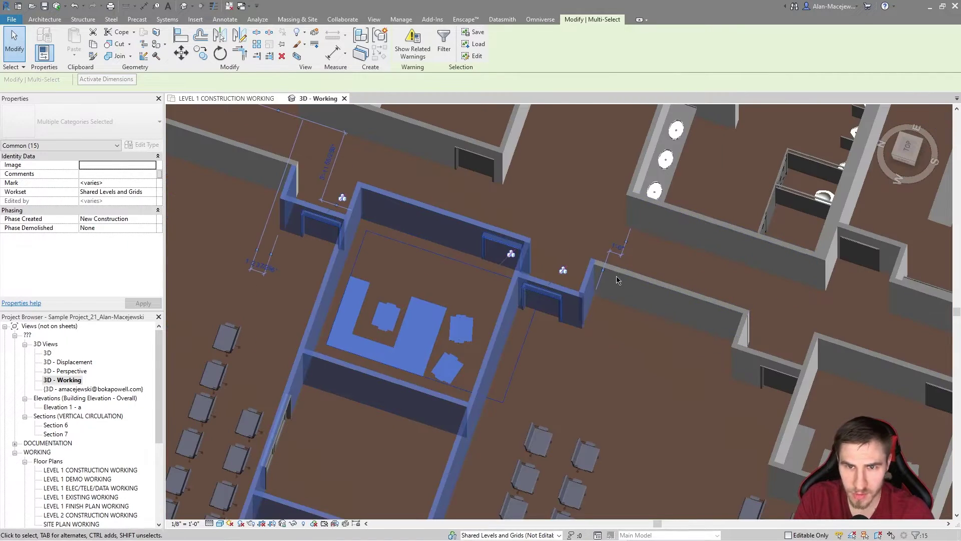
{"action": "scroll", "coordinate": [622, 258], "scroll_direction": "down", "scroll_amount": 1}
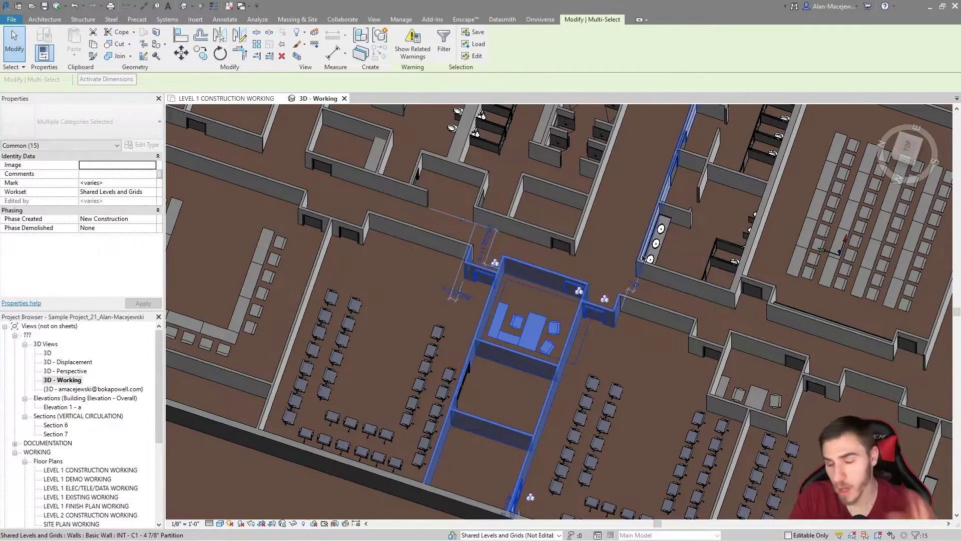
{"action": "middle_click_drag", "start_coordinate": [634, 262], "coordinate": [87, 4], "text": "shift"}
{"action": "scroll", "coordinate": [618, 360], "scroll_direction": "up", "scroll_amount": 3}
{"action": "scroll", "coordinate": [625, 386], "scroll_direction": "down", "scroll_amount": 5}
{"action": "key", "text": "Escape"}
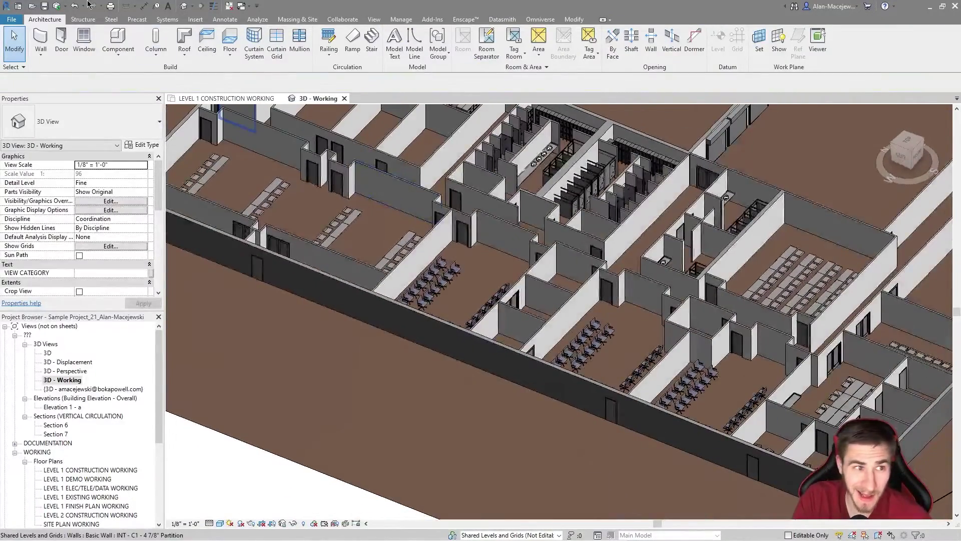
Draw a short, 20-foot-high Curtain Wall 1 segment outside the building, parallel to the exterior brick wall.
{"action": "left_click", "coordinate": [42, 47]}
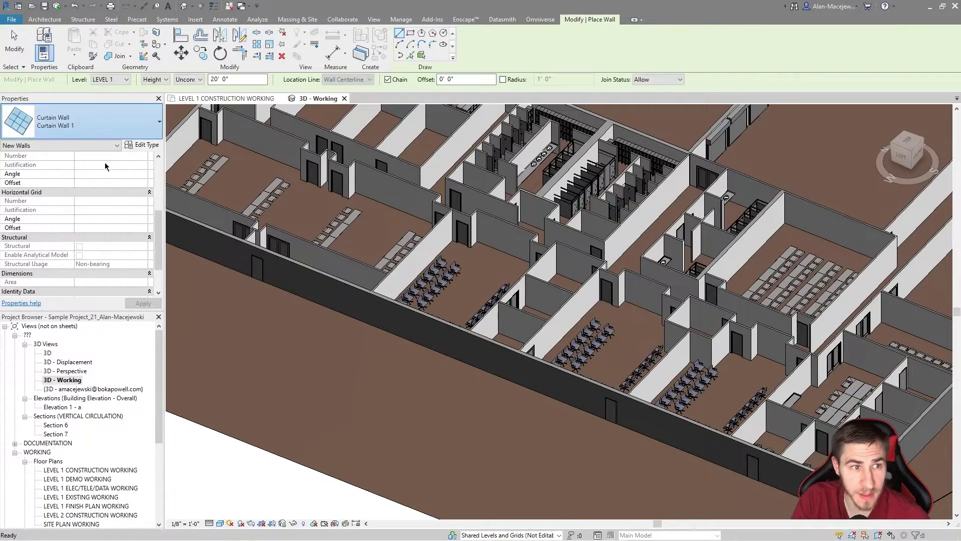
{"action": "left_click", "coordinate": [100, 123]}
{"action": "left_click", "coordinate": [449, 427]}
{"action": "left_click", "coordinate": [519, 383]}
{"action": "left_click", "coordinate": [423, 421]}
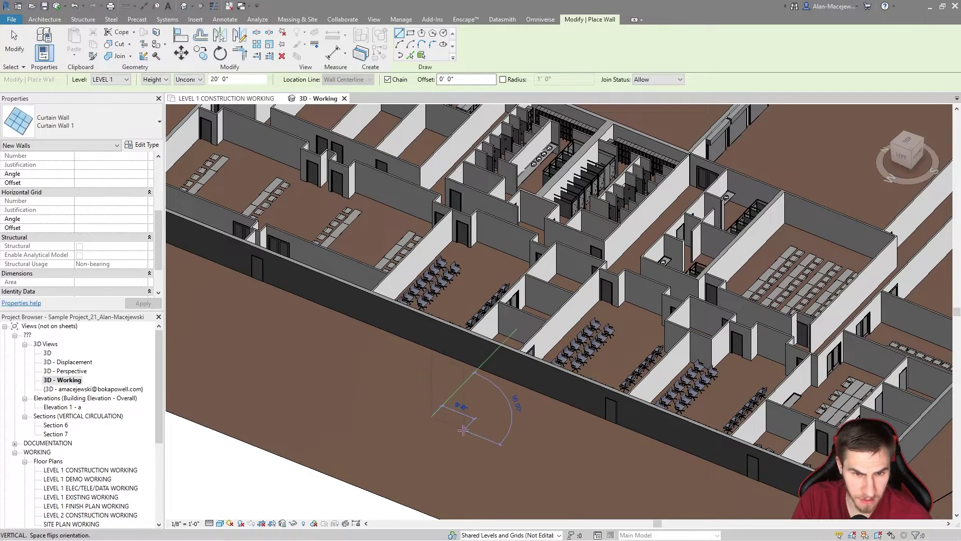
{"action": "left_click", "coordinate": [463, 430]}
{"action": "middle_click_drag", "start_coordinate": [463, 429], "coordinate": [516, 378], "text": "shift"}
{"action": "key", "text": "Escape"}
{"action": "key", "text": "Escape"}
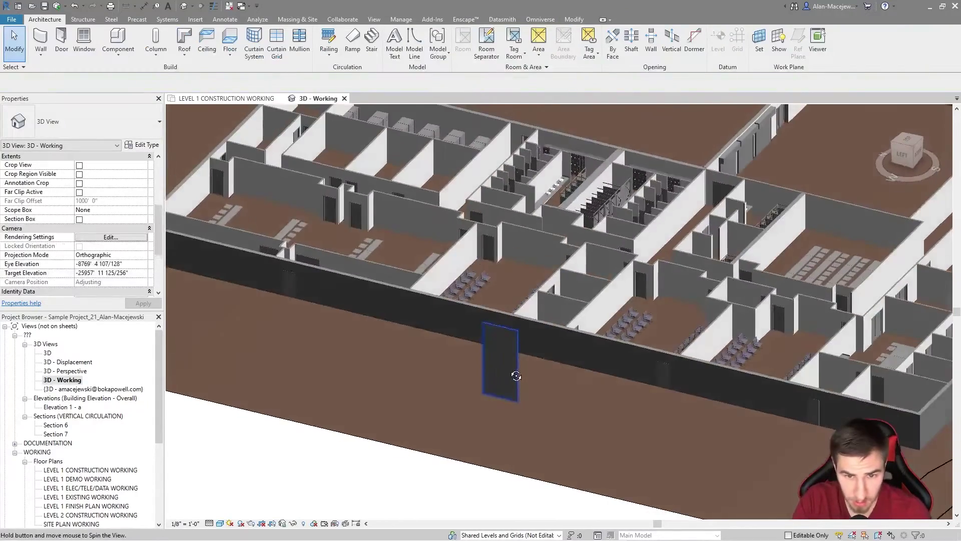
Divide the new curtain wall with three vertical curtain grid lines at uneven spacing across all segments.
{"action": "scroll", "coordinate": [545, 338], "scroll_direction": "up", "scroll_amount": 8}
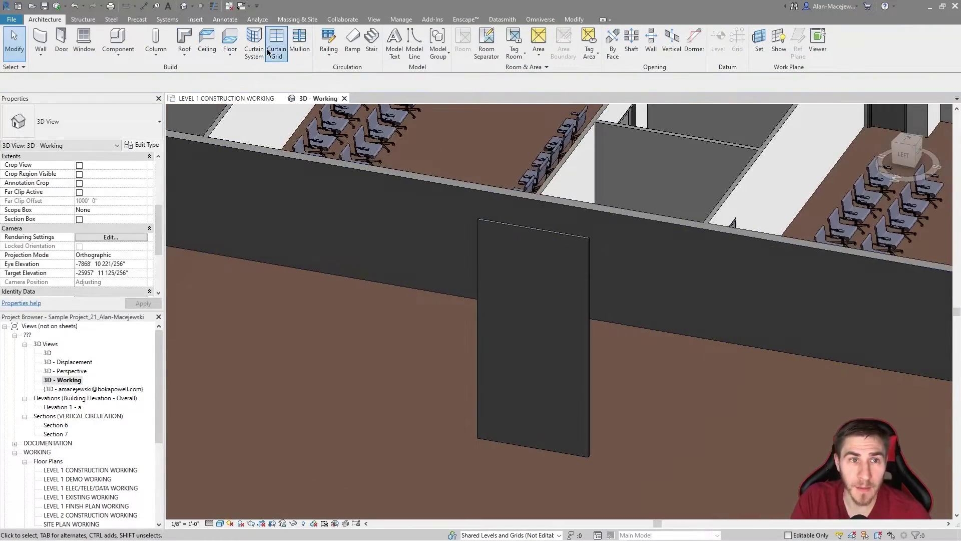
{"action": "left_click", "coordinate": [276, 45]}
{"action": "left_click", "coordinate": [495, 440]}
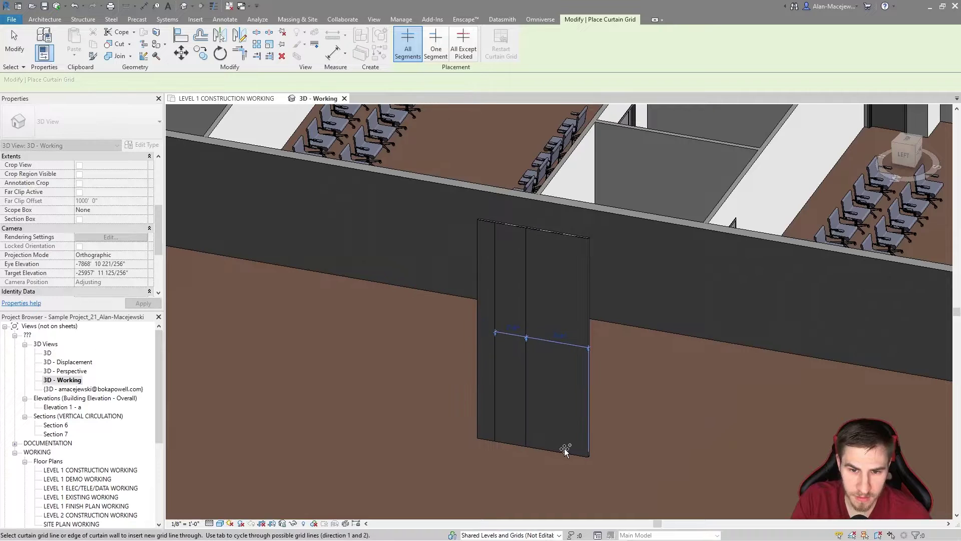
{"action": "left_click", "coordinate": [567, 400]}
{"action": "key", "text": "Escape"}
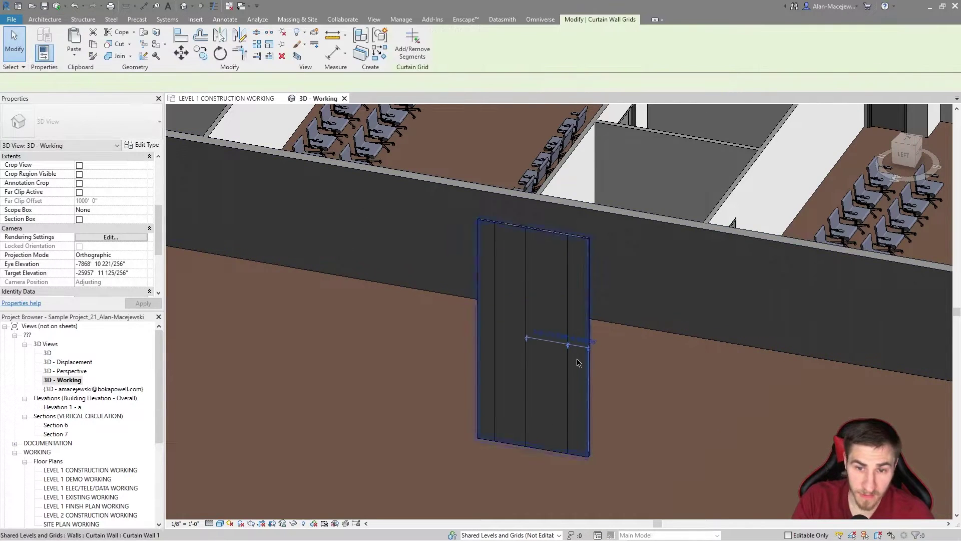
Select the curtain wall's middle and right grid lines together and move them slightly toward the left grid line.
{"action": "scroll", "coordinate": [578, 363], "scroll_direction": "up", "scroll_amount": 3}
{"action": "scroll", "coordinate": [570, 343], "scroll_direction": "up", "scroll_amount": 1}
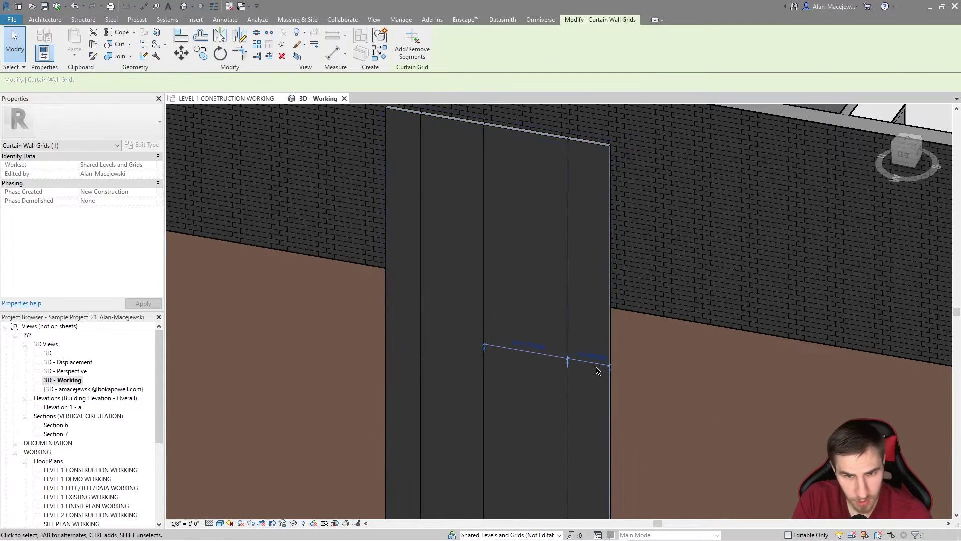
{"action": "left_click", "coordinate": [485, 312], "text": "ctrl"}
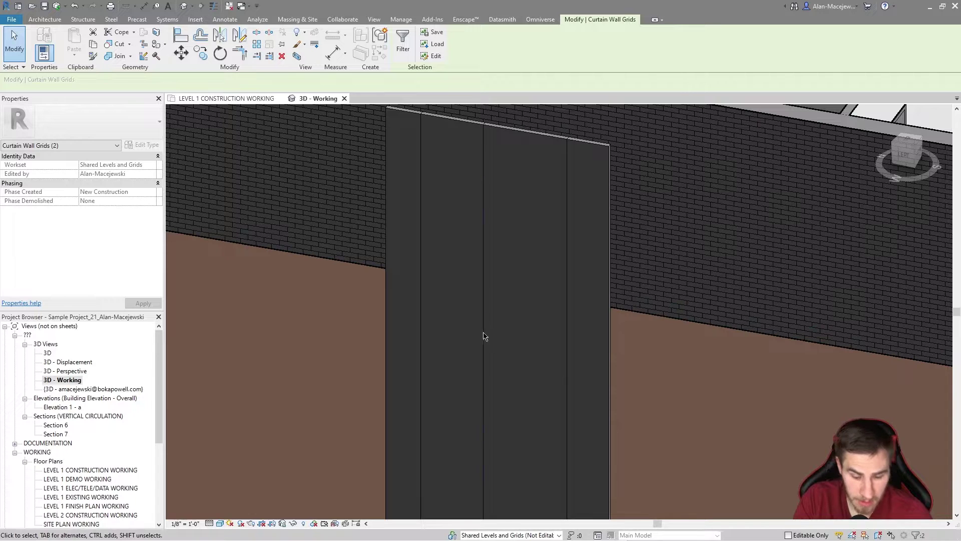
{"action": "key", "text": "m"}
{"action": "key", "text": "v"}
{"action": "left_click", "coordinate": [533, 392]}
{"action": "left_click", "coordinate": [532, 396]}
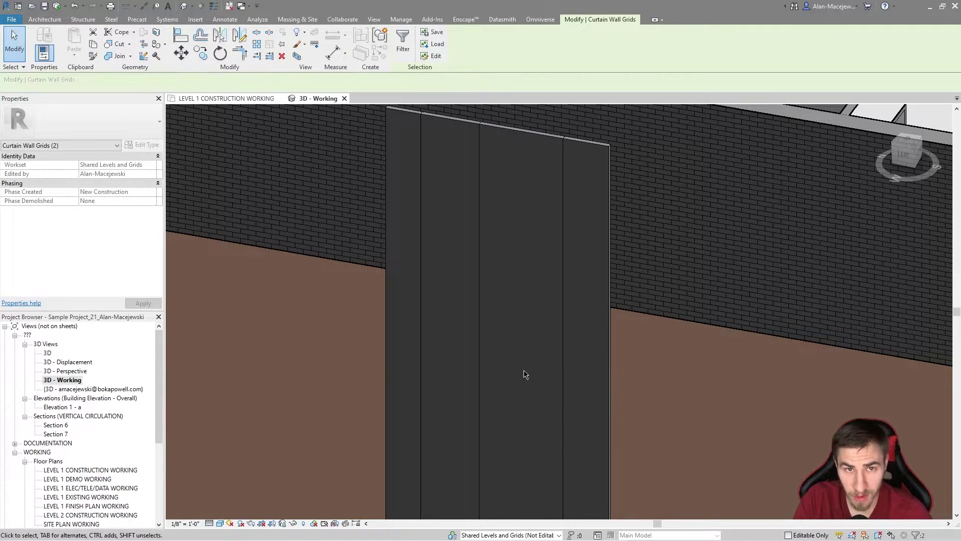
Delete the freestanding curtain wall outside the building.
{"action": "scroll", "coordinate": [531, 377], "scroll_direction": "down", "scroll_amount": 3}
{"action": "middle_click_drag", "start_coordinate": [563, 397], "coordinate": [555, 331], "text": "shift"}
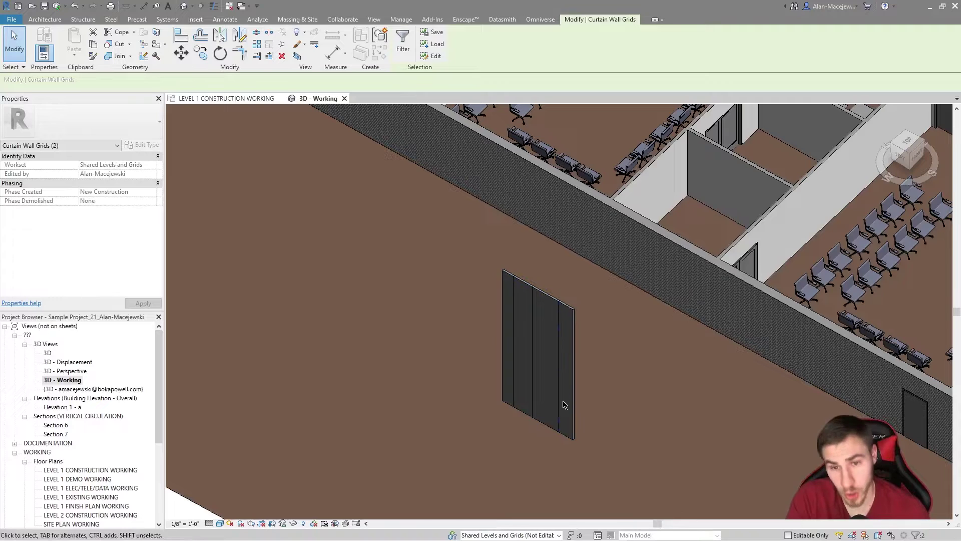
{"action": "scroll", "coordinate": [593, 341], "scroll_direction": "down", "scroll_amount": 2}
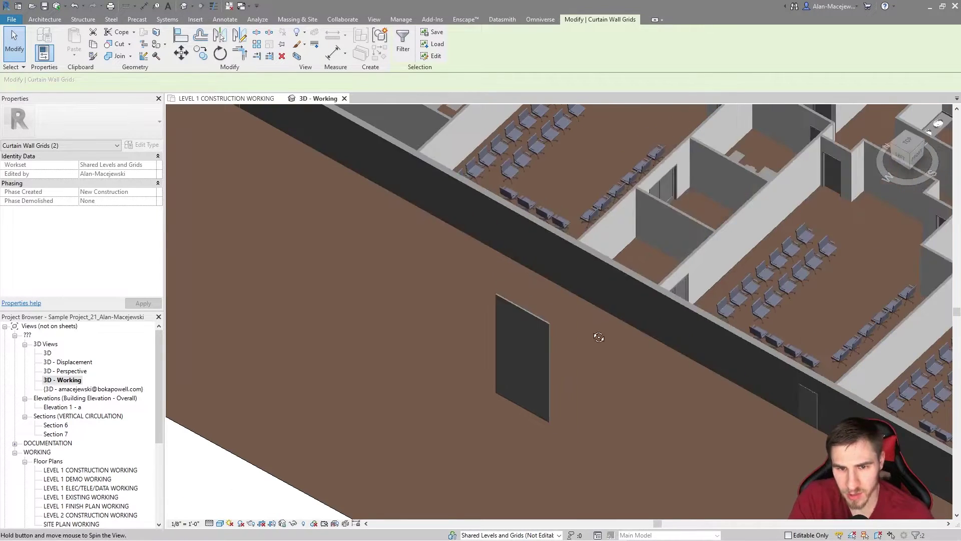
{"action": "middle_click_drag", "start_coordinate": [593, 348], "coordinate": [563, 381], "text": "shift"}
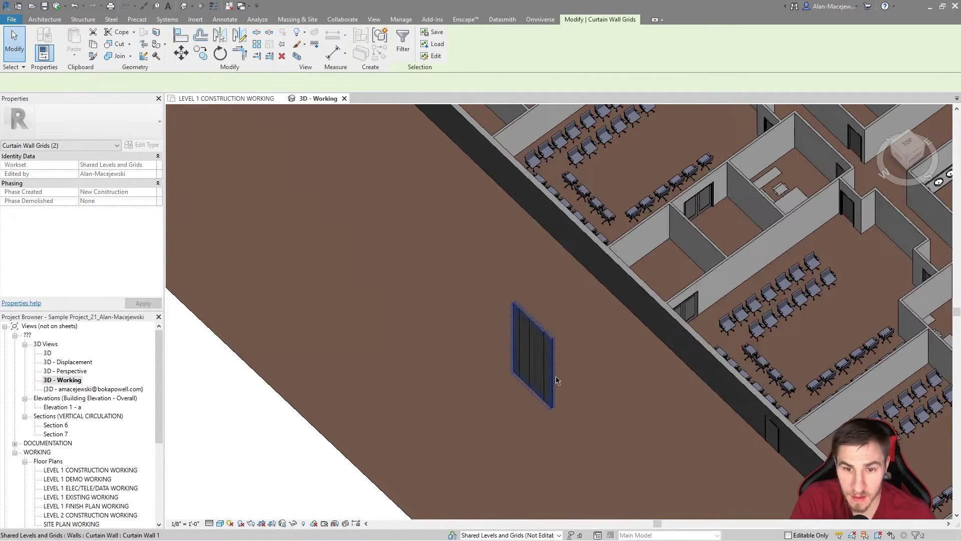
{"action": "left_click", "coordinate": [554, 376]}
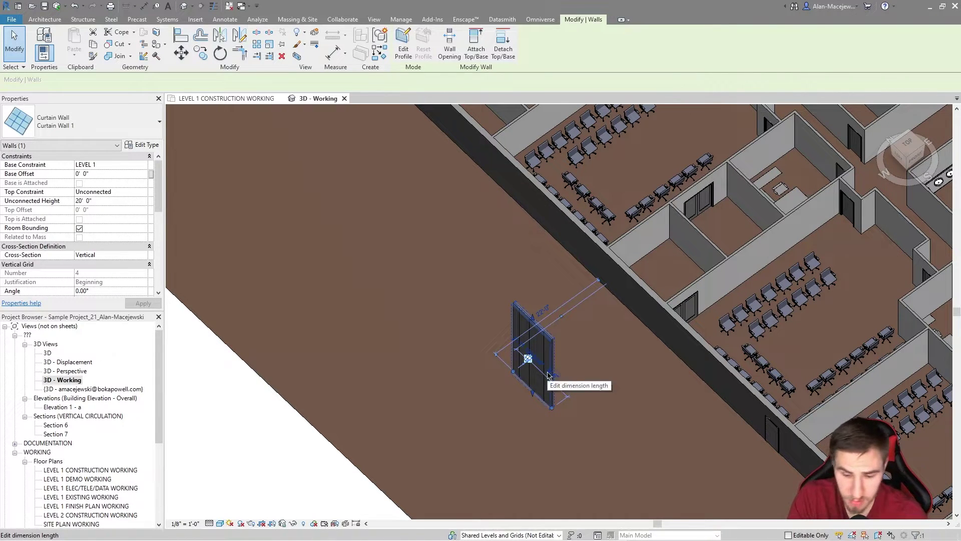
{"action": "key", "text": "Delete"}
{"action": "left_click", "coordinate": [798, 300]}
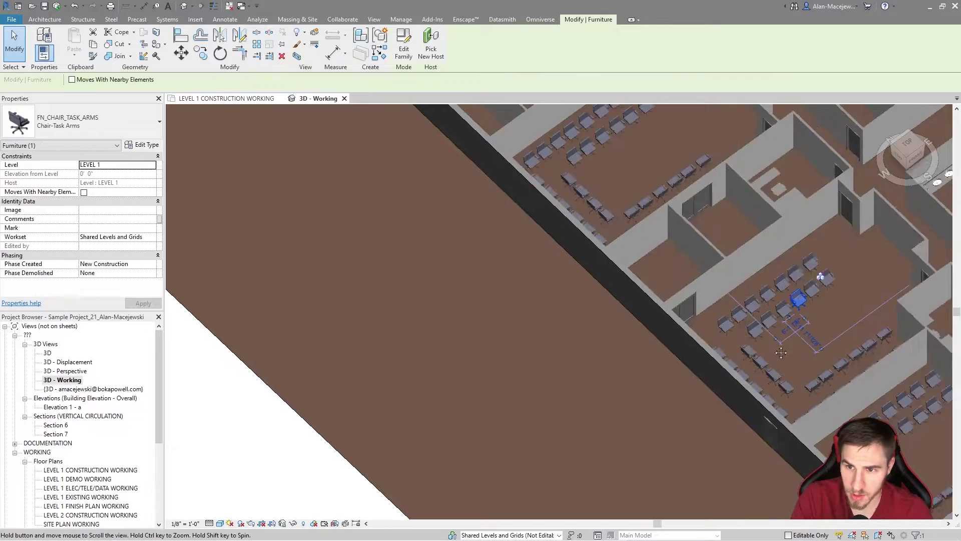
{"action": "scroll", "coordinate": [797, 345], "scroll_direction": "up", "scroll_amount": 5}
{"action": "left_click", "coordinate": [670, 290], "text": "ctrl"}
{"action": "middle_click_drag", "start_coordinate": [670, 291], "coordinate": [650, 361], "text": "shift"}
{"action": "key", "text": "Escape"}
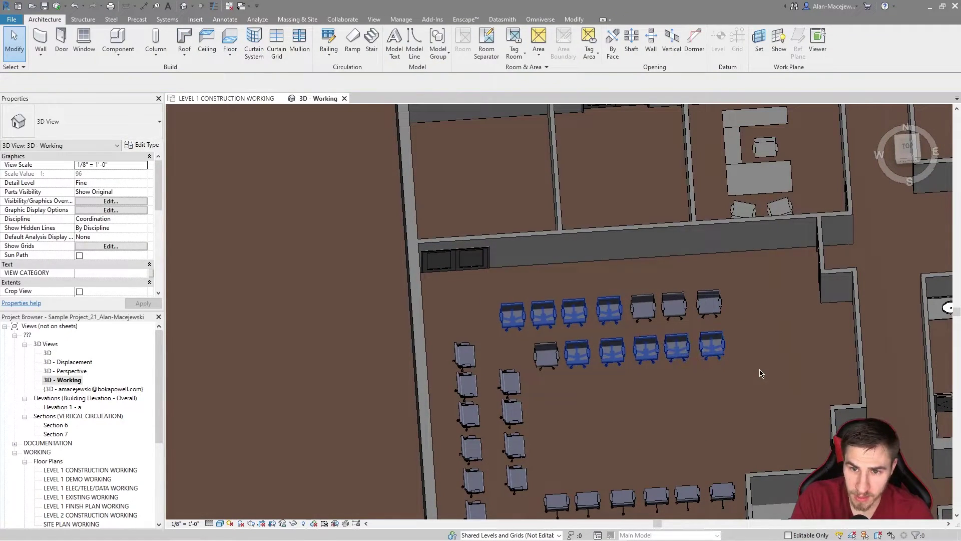
Select the two rows of task chairs beside the room block's corridor-side wall and activate their temporary dimensions.
{"action": "key", "text": "ctrl+Left"}
{"action": "middle_click_drag", "start_coordinate": [751, 298], "coordinate": [711, 393], "text": "shift"}
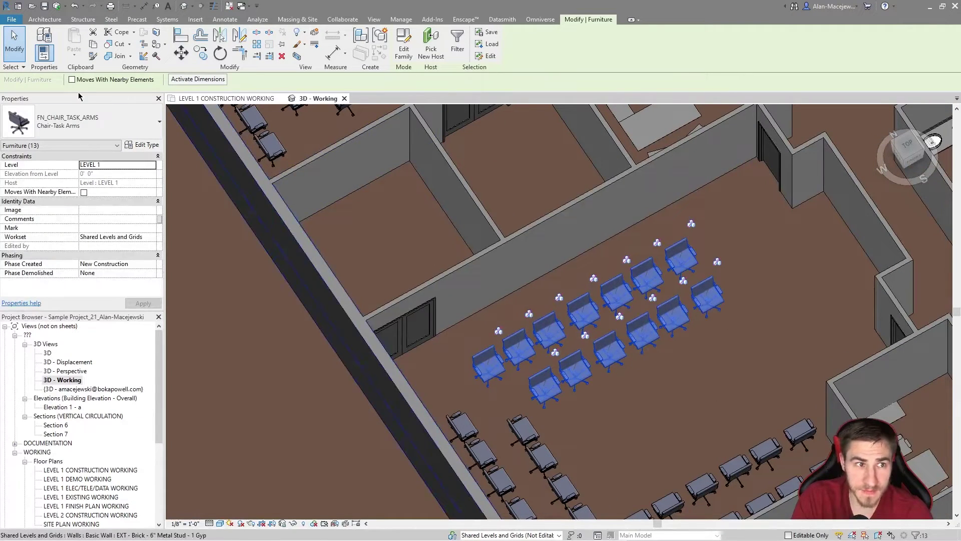
{"action": "left_click", "coordinate": [197, 79]}
{"action": "middle_click_drag", "start_coordinate": [681, 393], "coordinate": [600, 310], "text": "shift"}
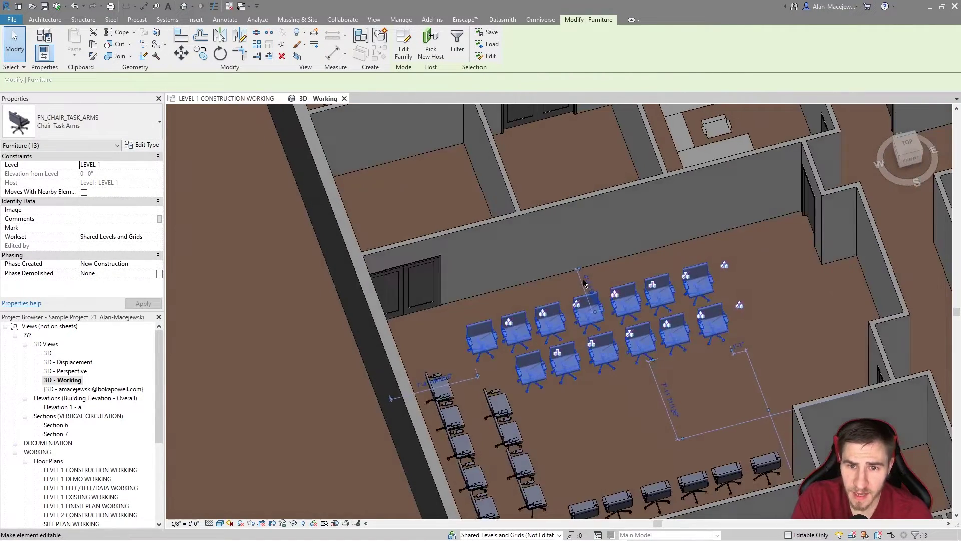
Edit the temporary dimension between the two selected rows of task chairs and the adjacent wall, and clear the selection.
{"action": "left_click", "coordinate": [568, 278]}
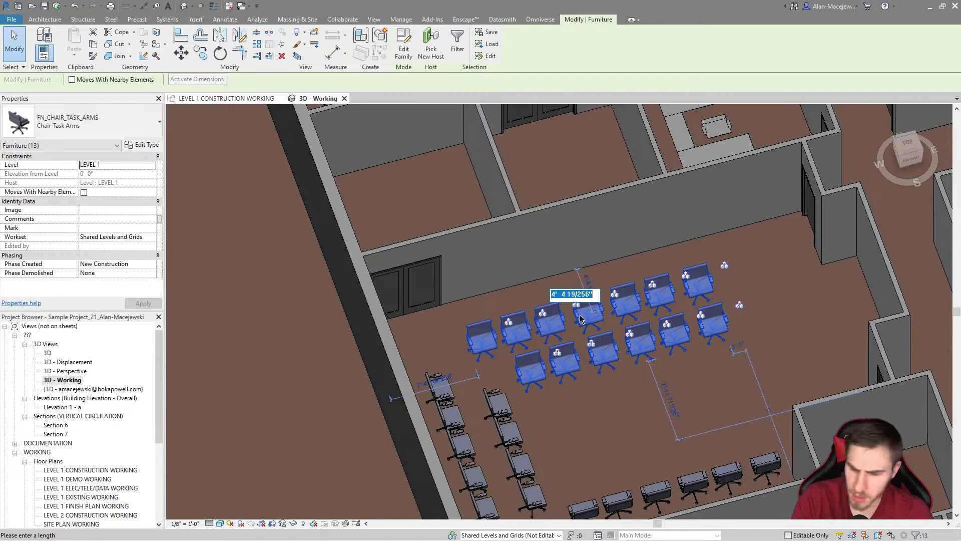
{"action": "key", "text": "Return"}
{"action": "middle_click_drag", "start_coordinate": [691, 263], "coordinate": [696, 295], "text": "shift"}
{"action": "key", "text": "Escape"}
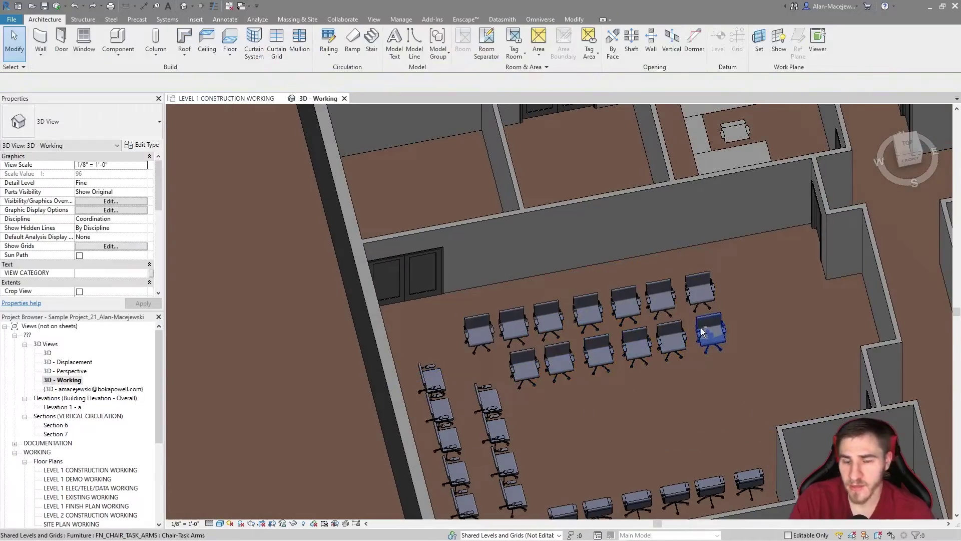
Select the partition behind the task chair rows together with the adjoining perpendicular wall, display their temporary dimensions, and clear the selection.
{"action": "scroll", "coordinate": [654, 338], "scroll_direction": "down", "scroll_amount": 5}
{"action": "scroll", "coordinate": [386, 386], "scroll_direction": "down", "scroll_amount": 6}
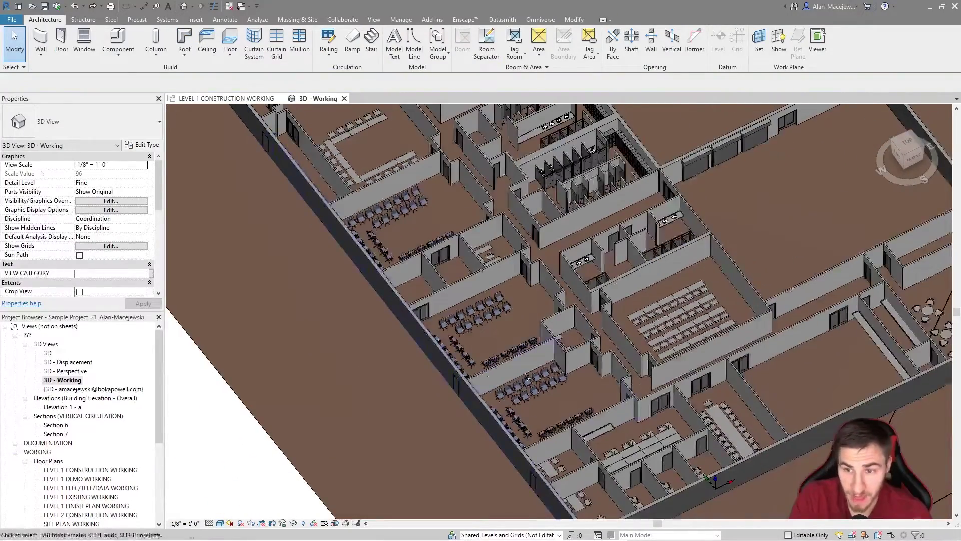
{"action": "middle_click_drag", "start_coordinate": [524, 377], "coordinate": [520, 403]}
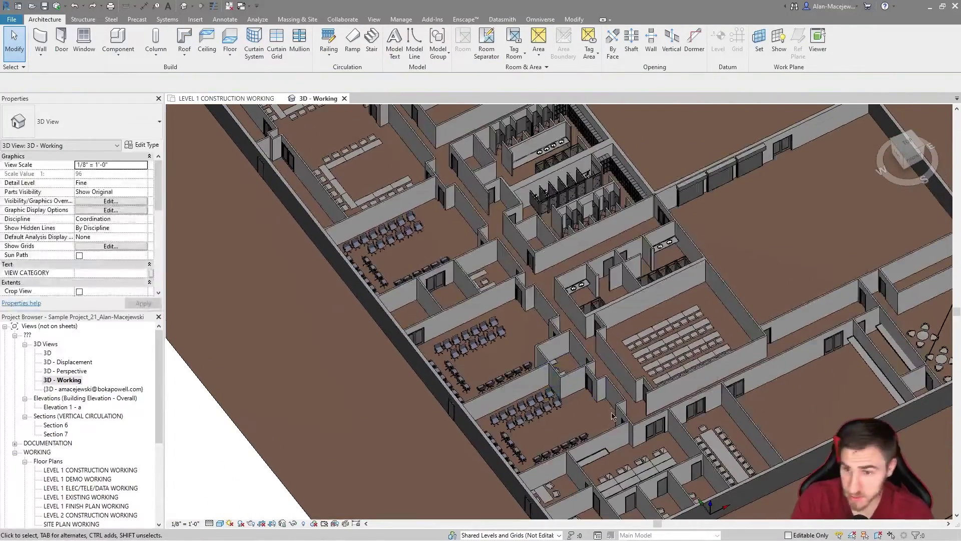
{"action": "scroll", "coordinate": [626, 344], "scroll_direction": "down", "scroll_amount": 4}
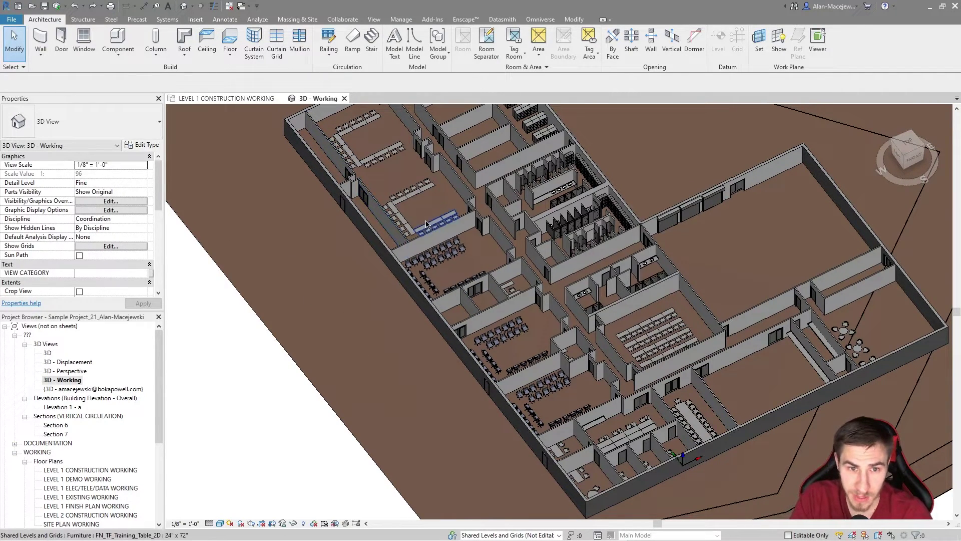
{"action": "scroll", "coordinate": [412, 232], "scroll_direction": "up", "scroll_amount": 3}
{"action": "left_click", "coordinate": [442, 245]}
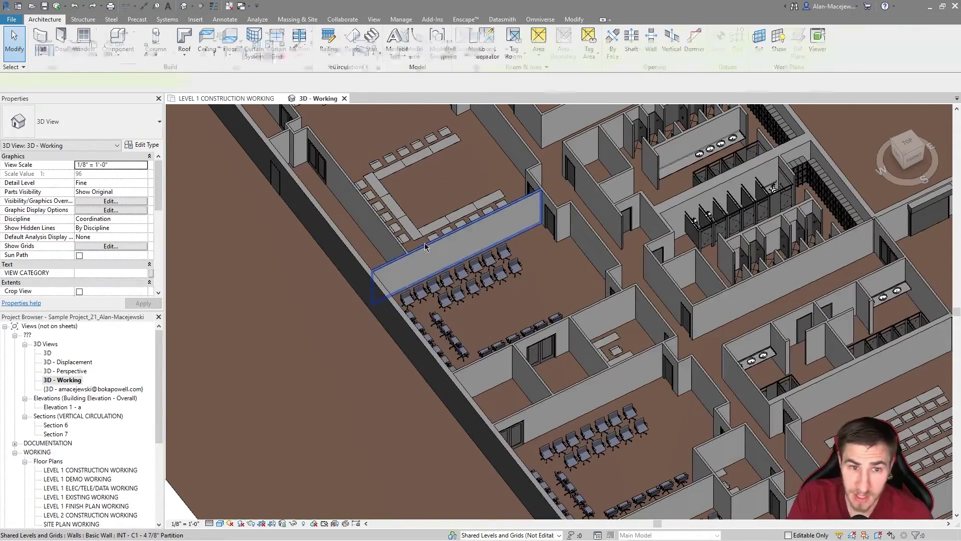
{"action": "left_click", "coordinate": [360, 206], "text": "ctrl"}
{"action": "middle_click_drag", "start_coordinate": [392, 197], "coordinate": [452, 267]}
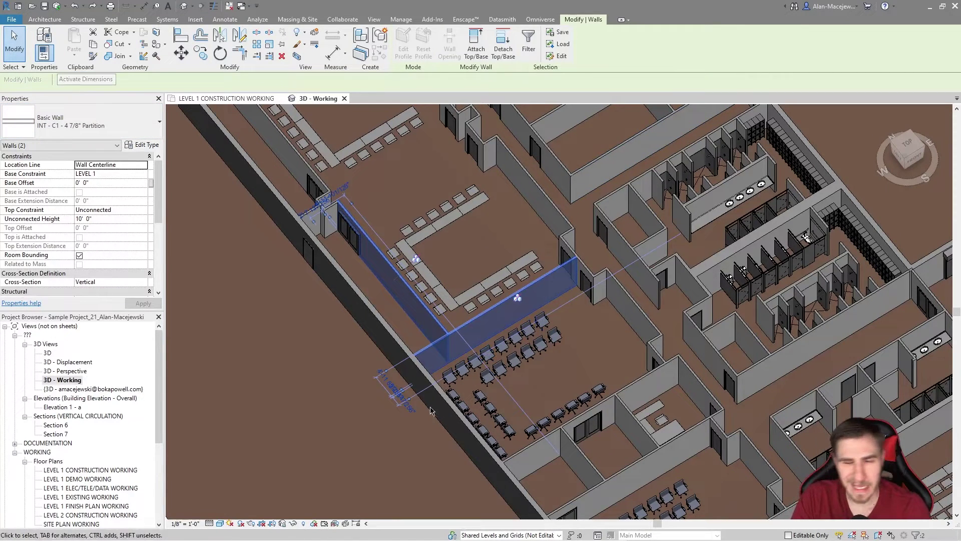
{"action": "key", "text": "Escape"}
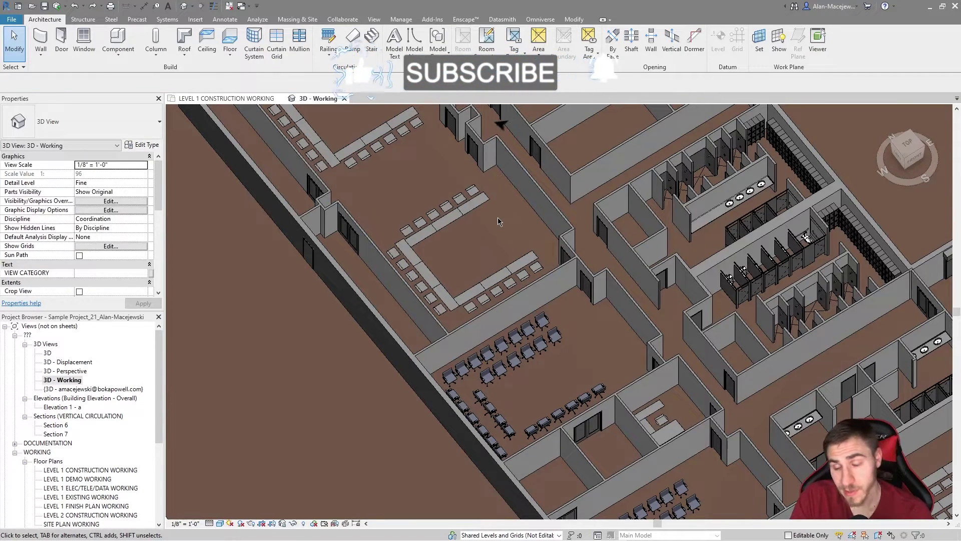